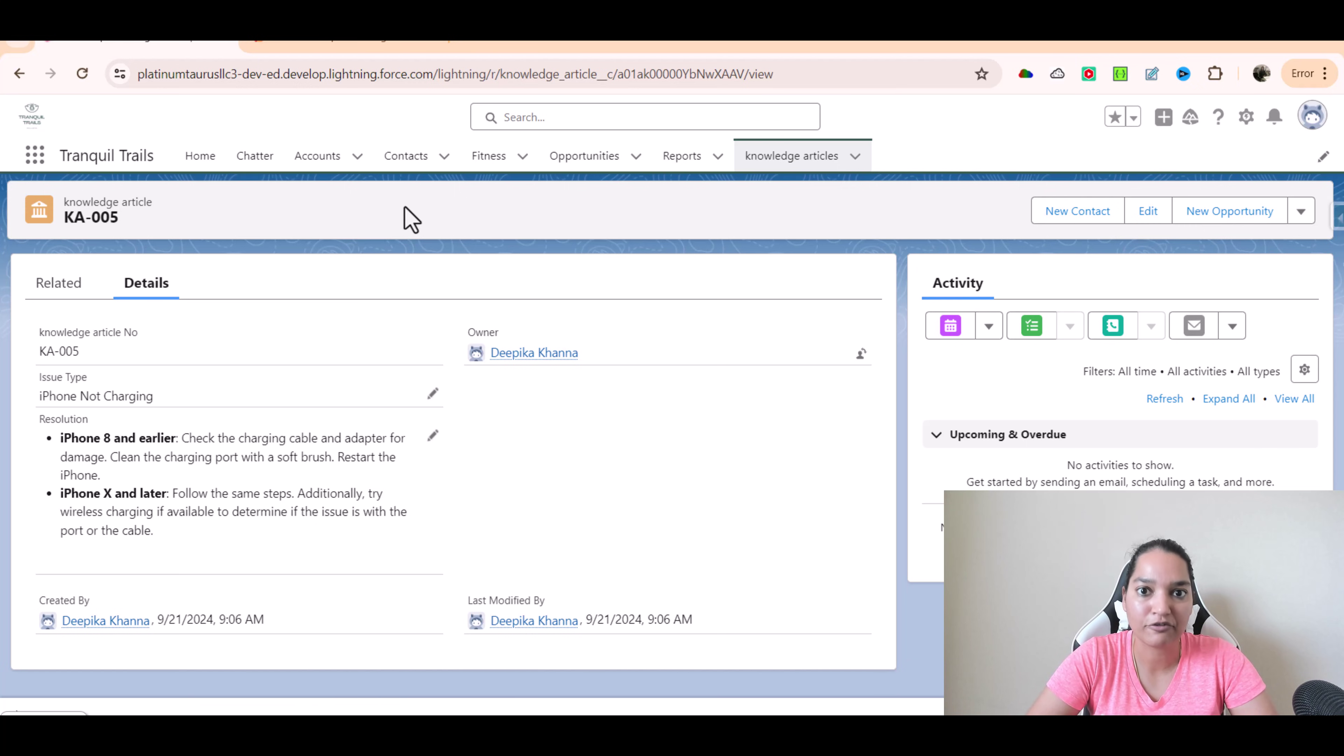
Show the list of knowledge articles and open the Salesforce Setup page
{"action": "left_click", "coordinate": [765, 162]}
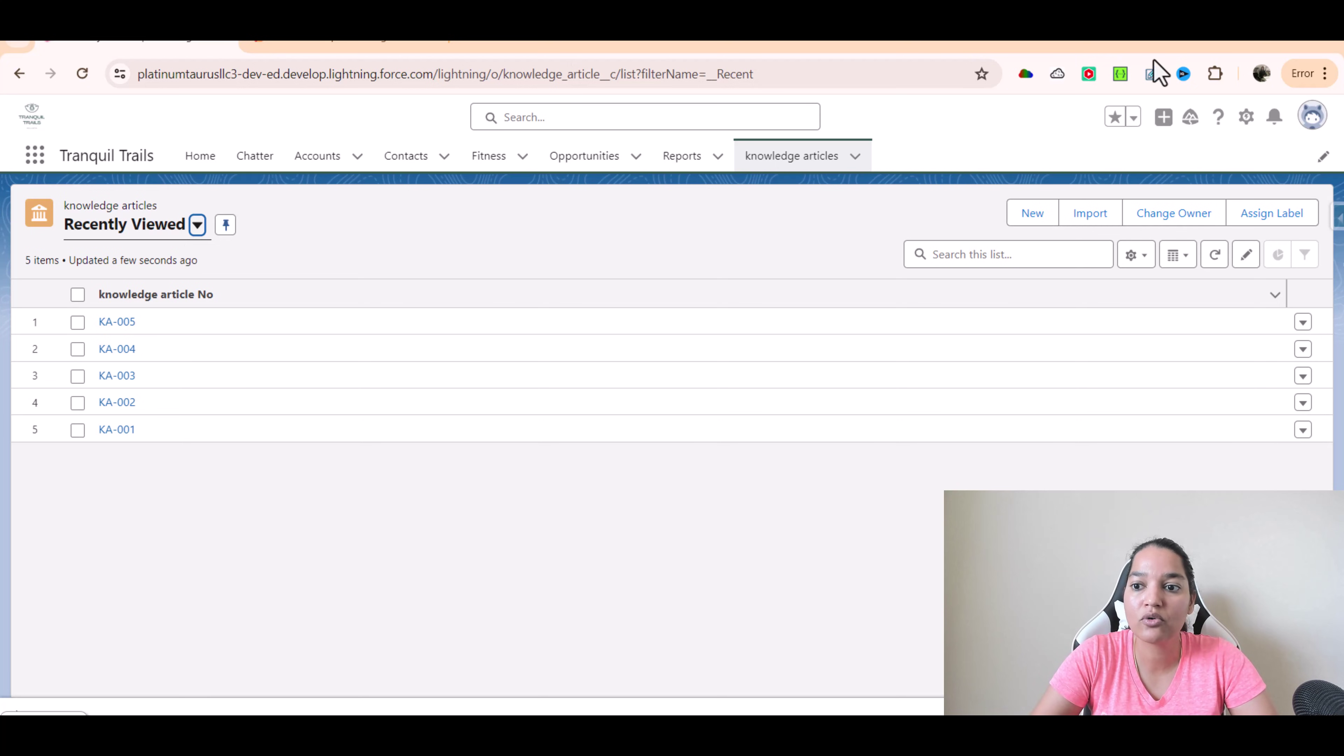
{"action": "left_click", "coordinate": [1247, 119]}
{"action": "left_click", "coordinate": [1173, 164]}
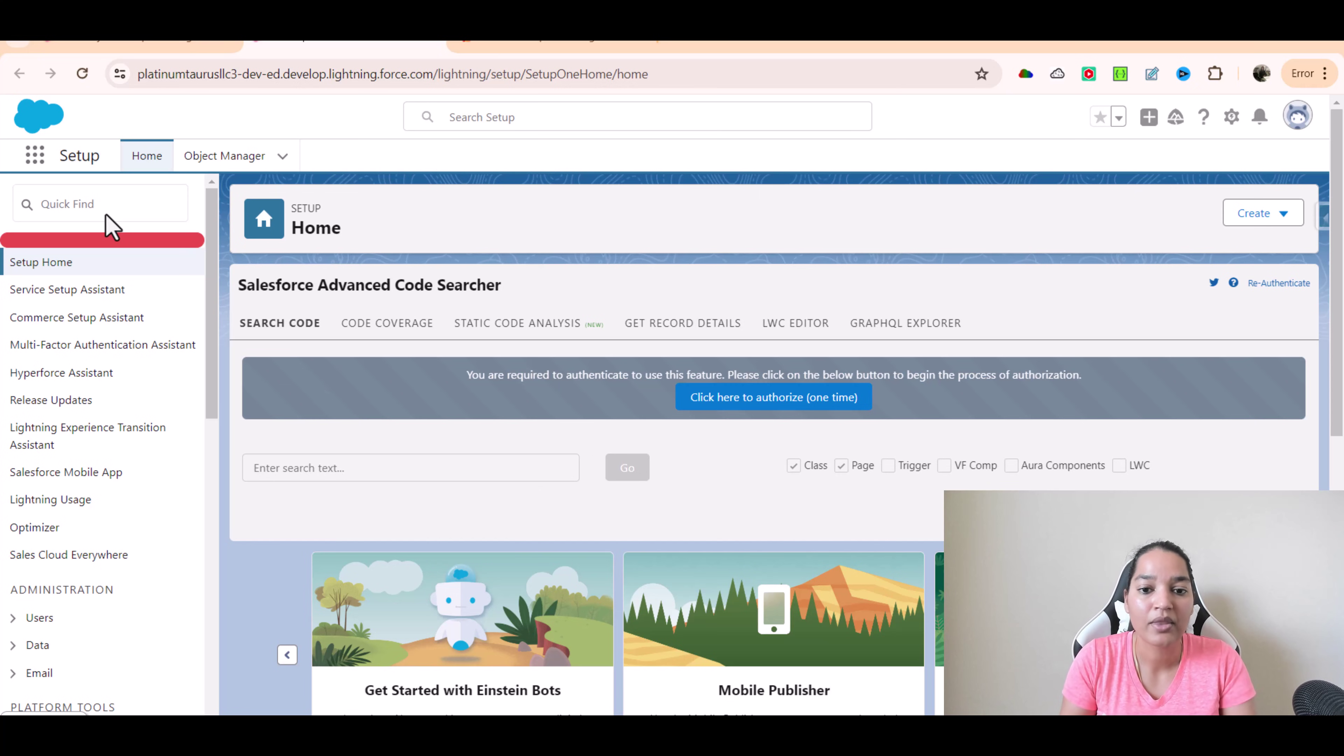
Find the Flows page in Setup by searching for "flow" and open it
{"action": "left_click", "coordinate": [142, 208]}
{"action": "type", "text": "f"}
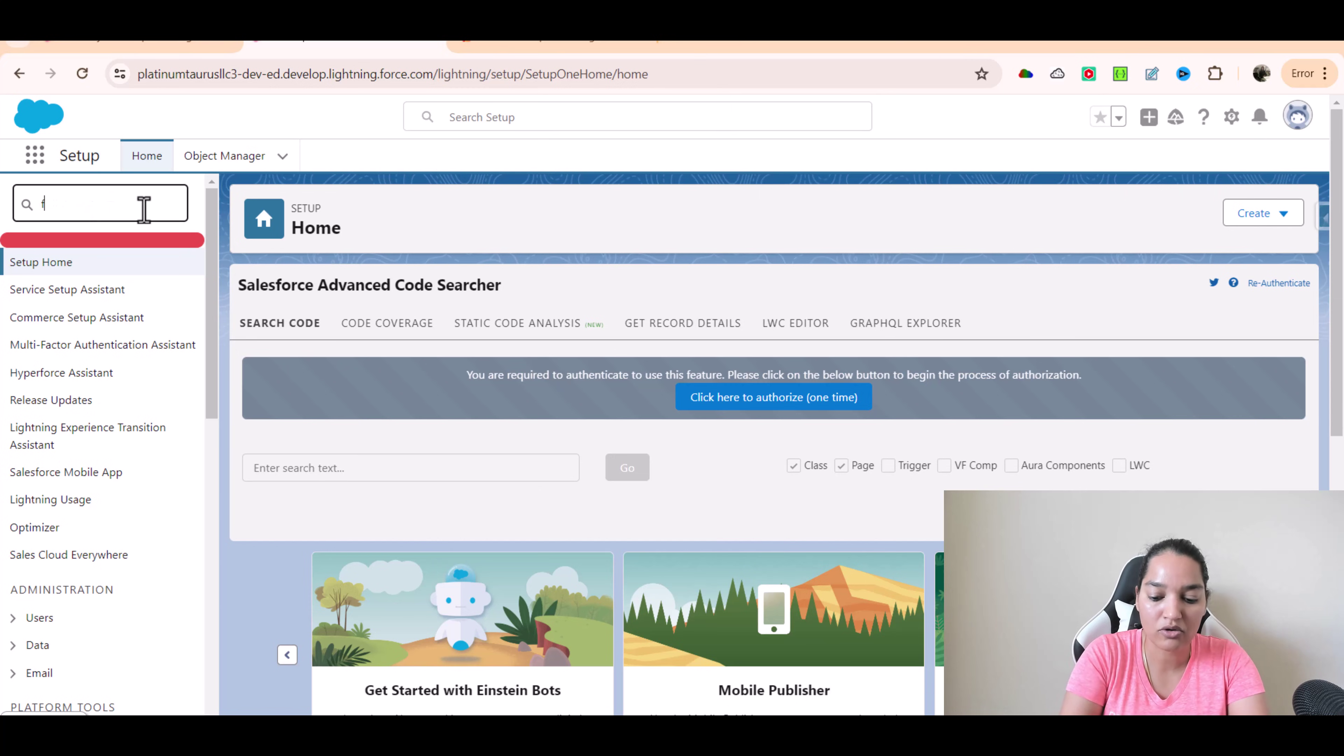
{"action": "type", "text": "l"}
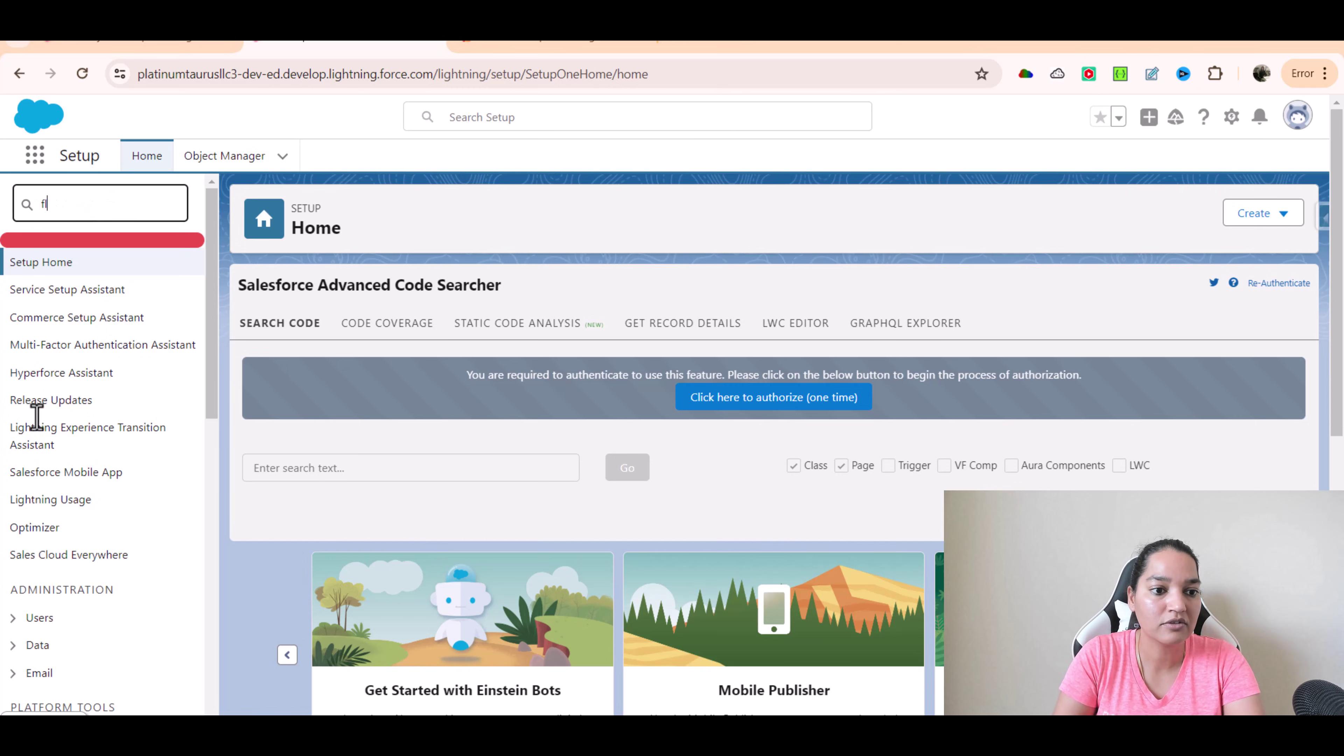
{"action": "type", "text": "ow"}
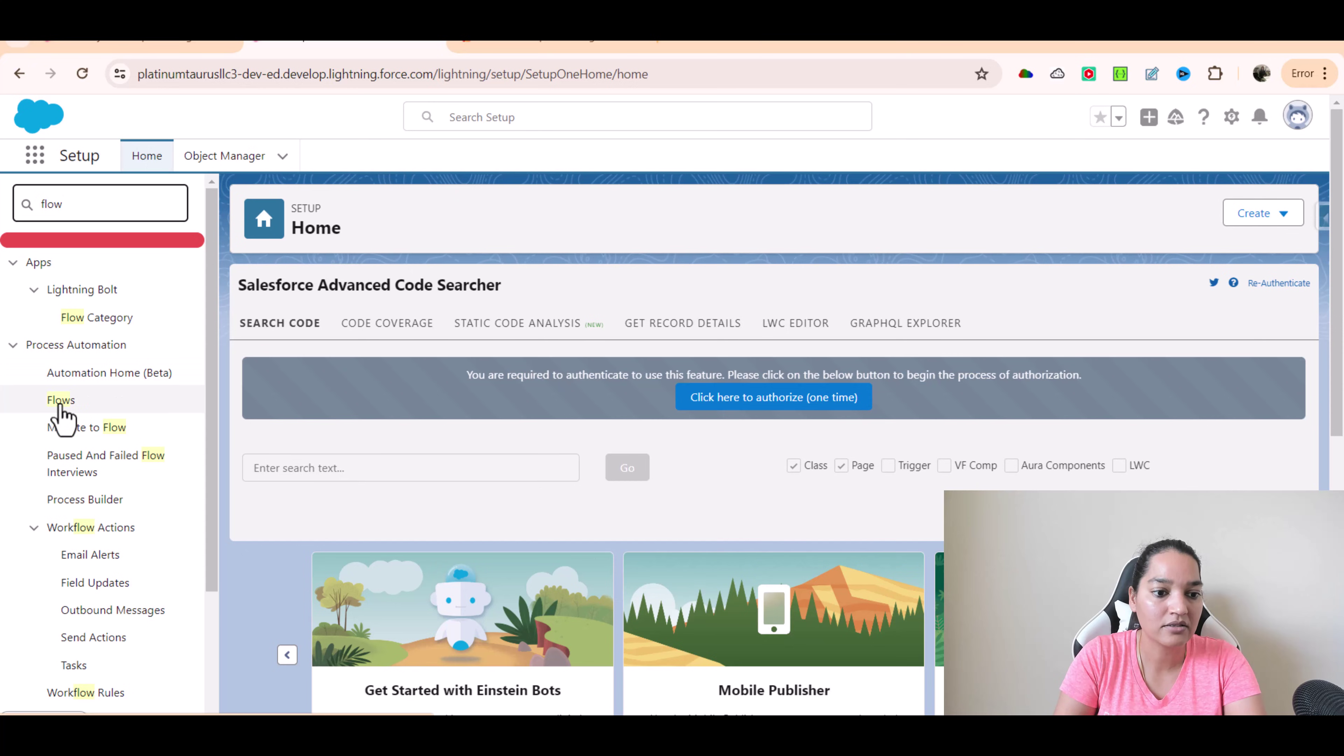
{"action": "left_click", "coordinate": [61, 407]}
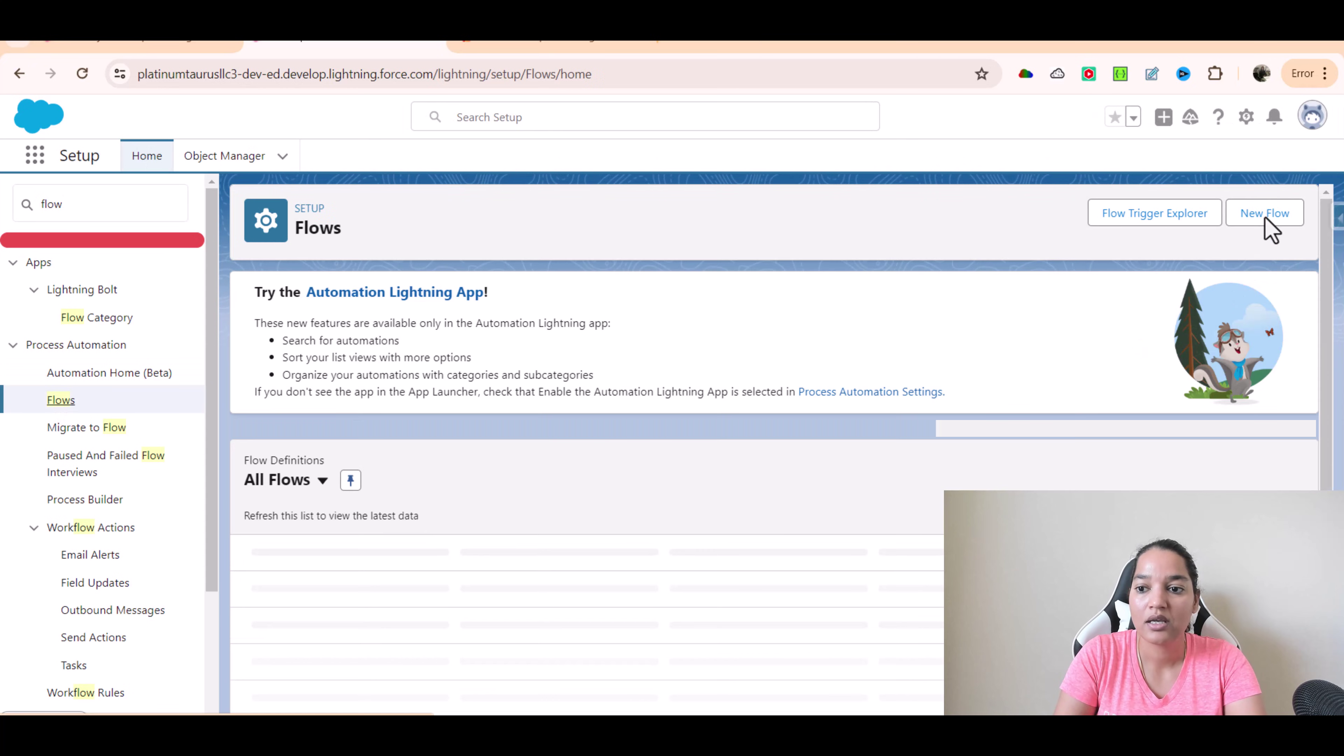
Create a new flow from scratch with the type Template-Triggered Prompt Flow
{"action": "left_click", "coordinate": [1266, 214]}
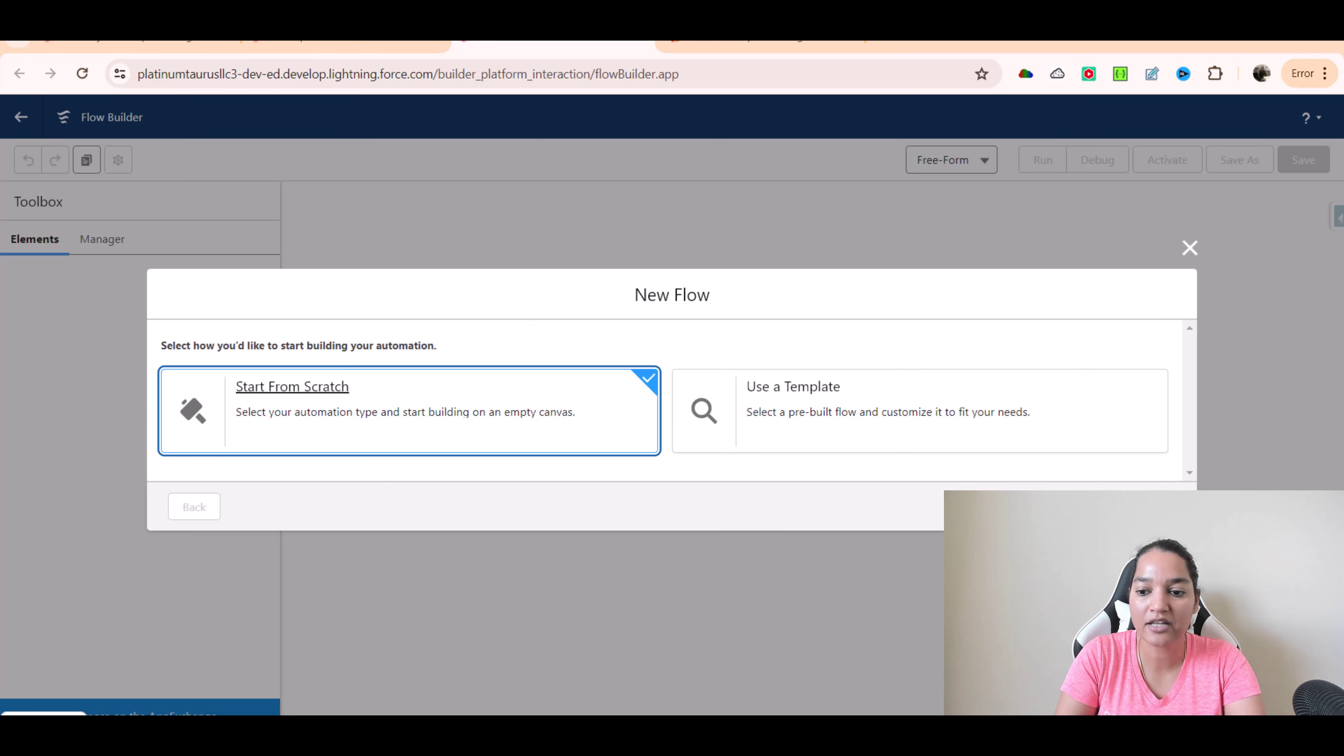
{"action": "left_click", "coordinate": [1159, 507]}
{"action": "scroll", "coordinate": [524, 387], "scroll_direction": "down", "scroll_amount": 3}
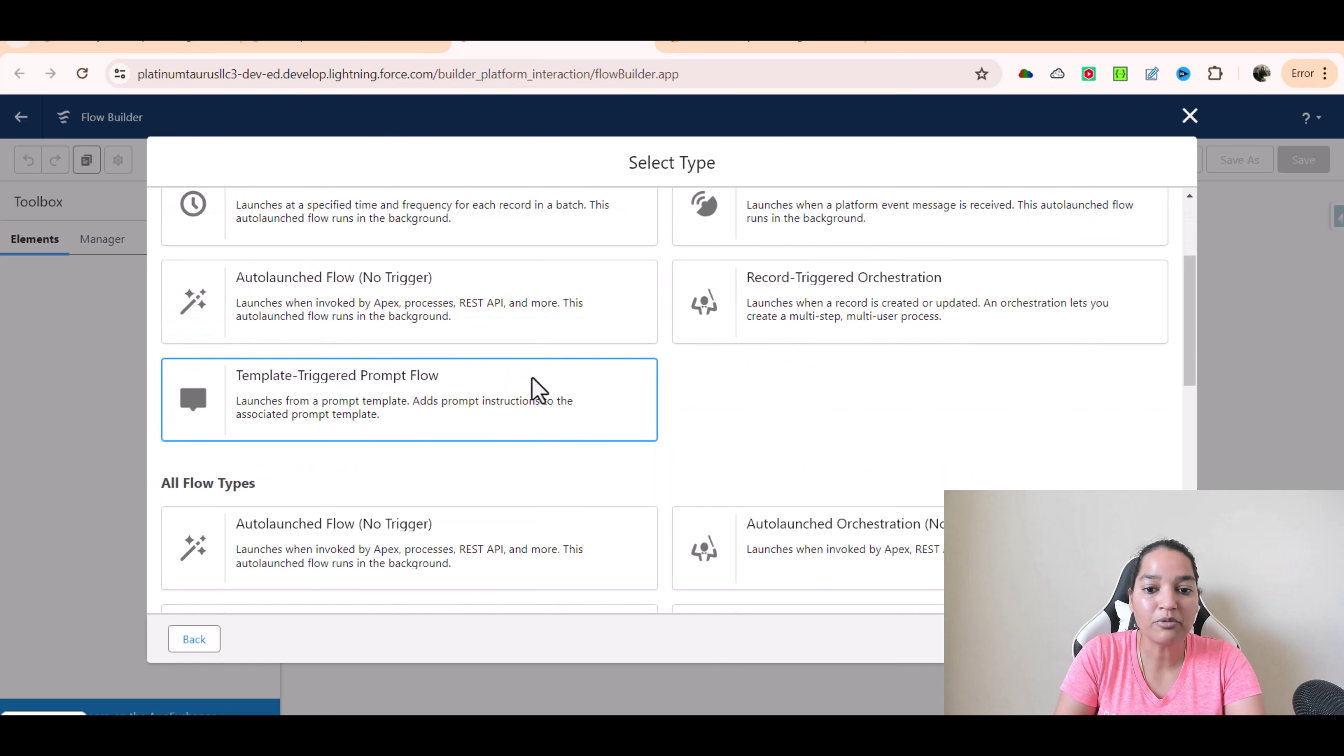
{"action": "left_click", "coordinate": [302, 379]}
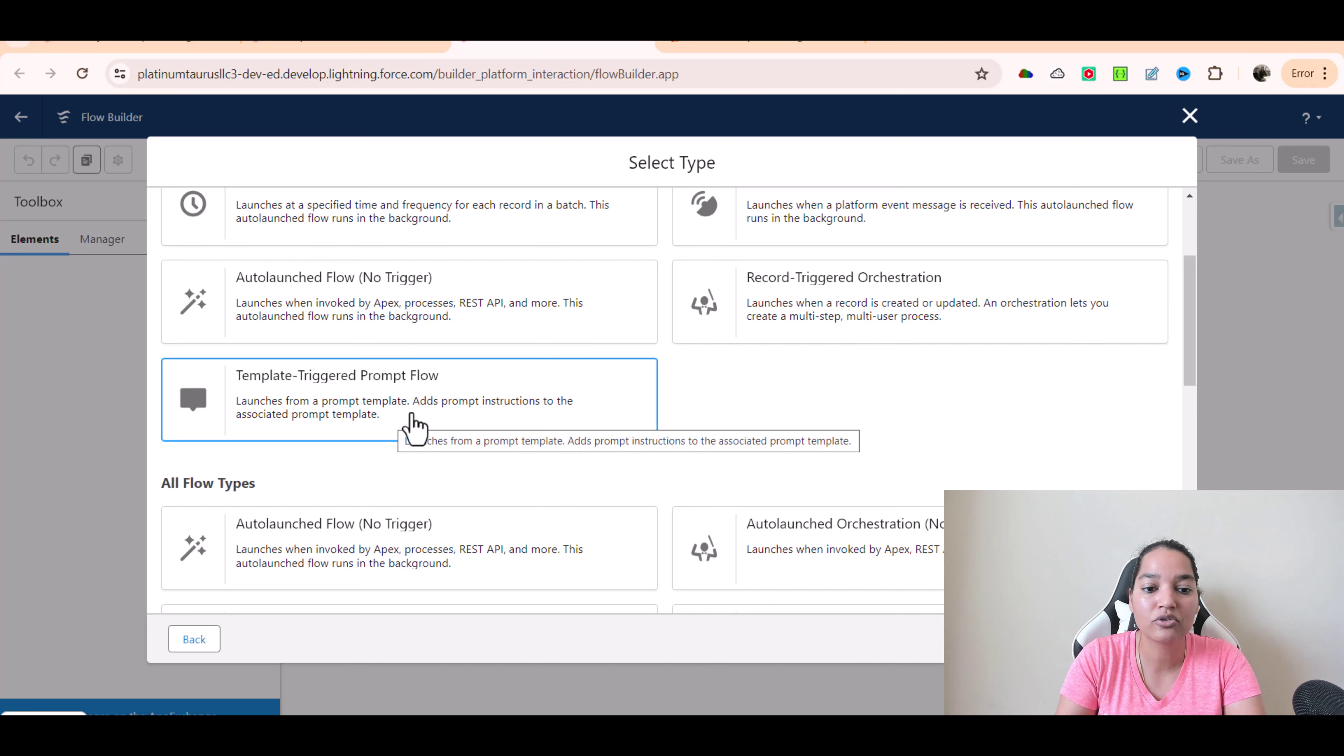
{"action": "left_click", "coordinate": [395, 404]}
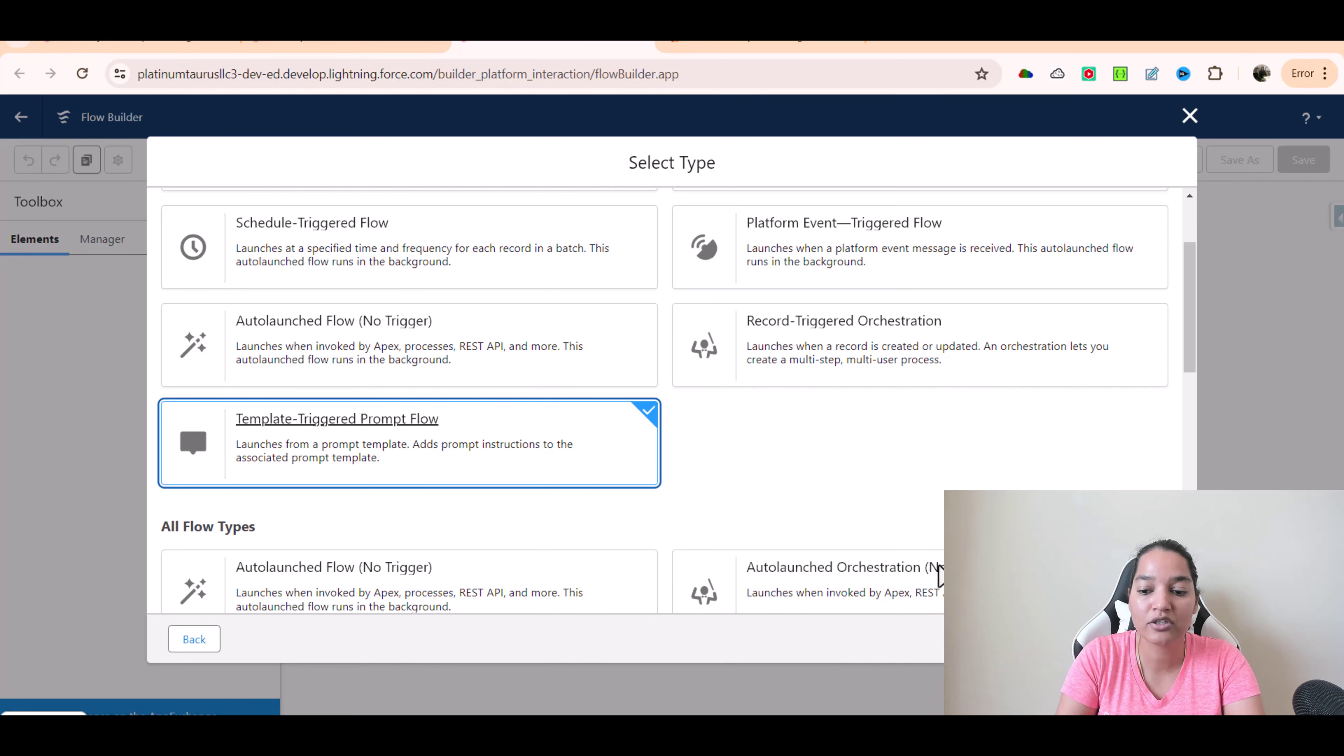
{"action": "left_click", "coordinate": [1162, 640]}
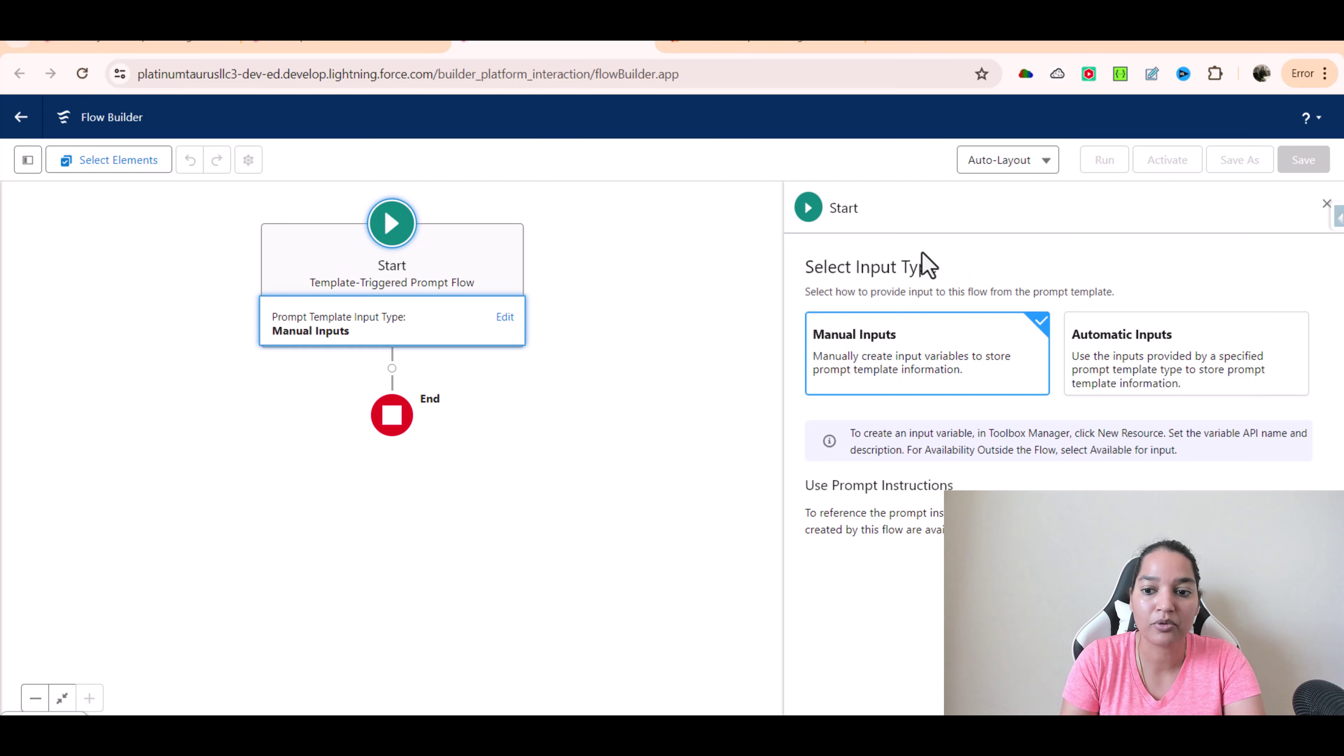
Set the flow's Start element to Automatic Inputs with the prompt template type Field Generation Template Capability
{"action": "left_click", "coordinate": [1130, 355]}
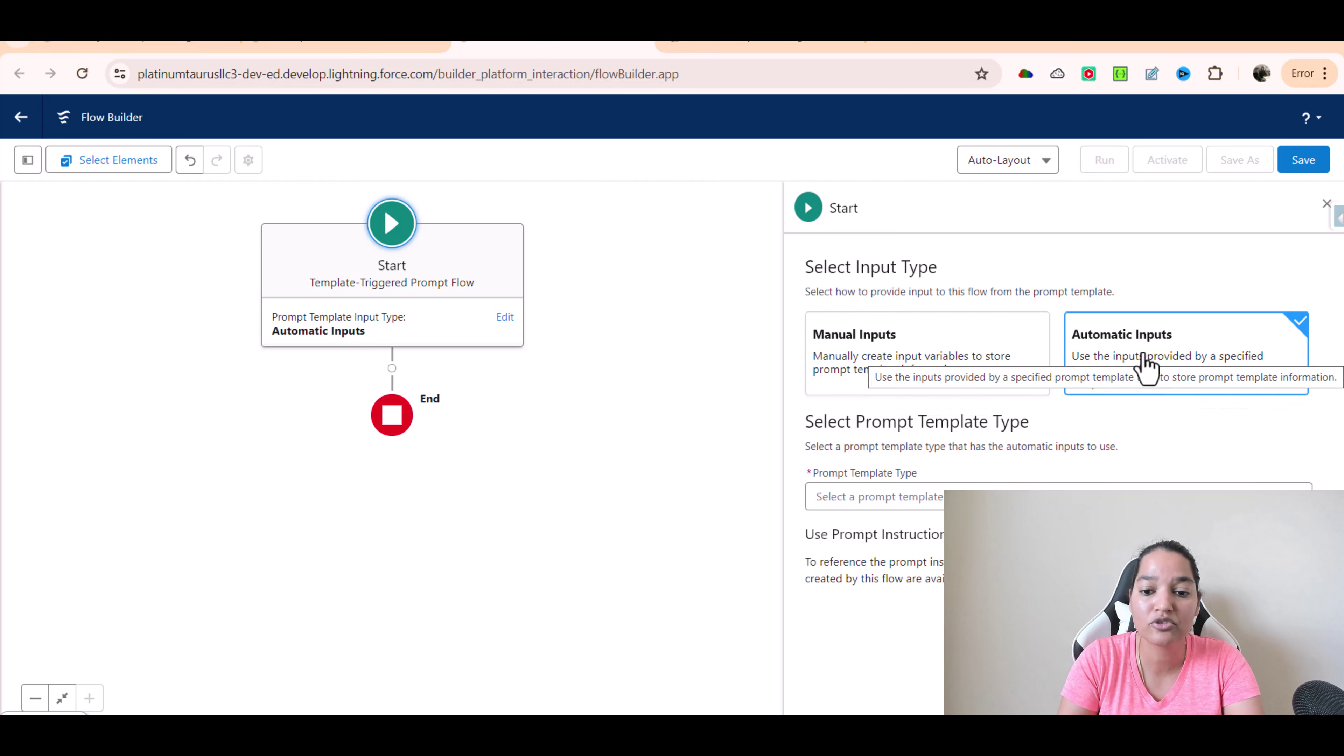
{"action": "left_click_drag", "start_coordinate": [803, 423], "coordinate": [1027, 430]}
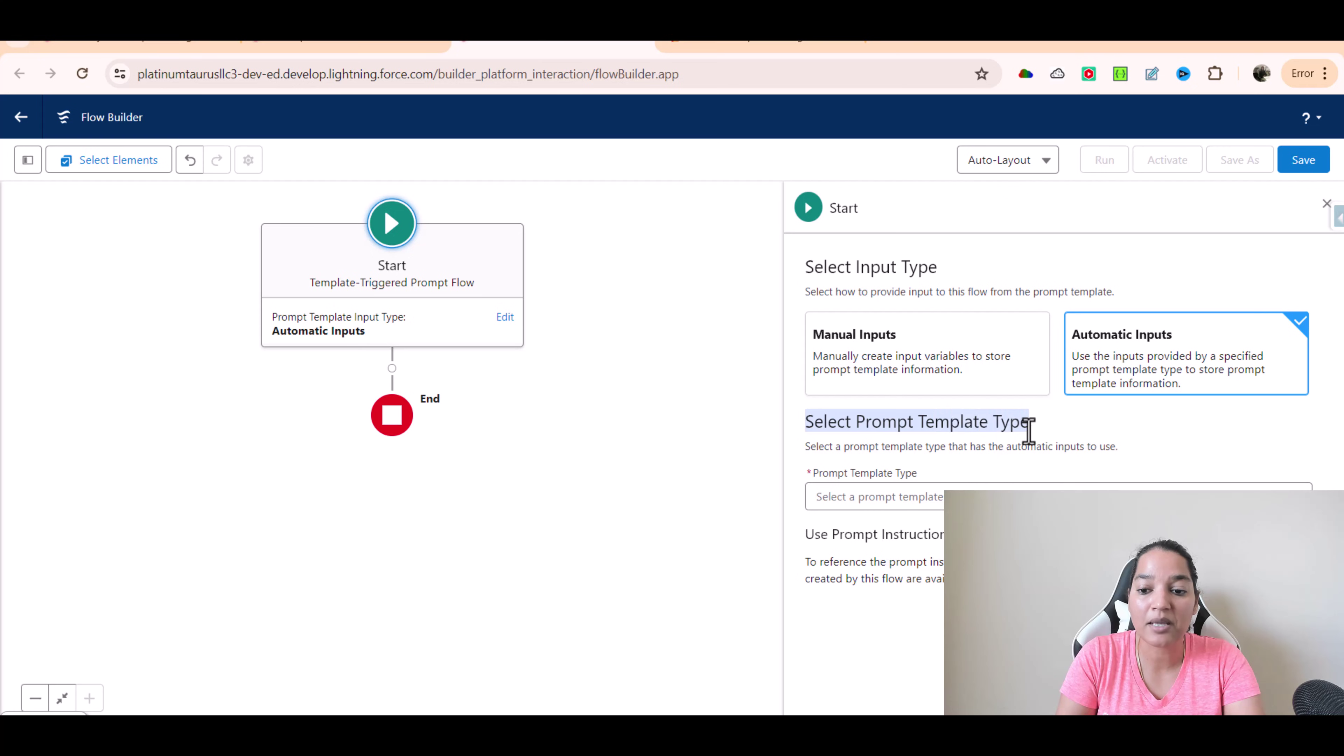
{"action": "left_click", "coordinate": [940, 508]}
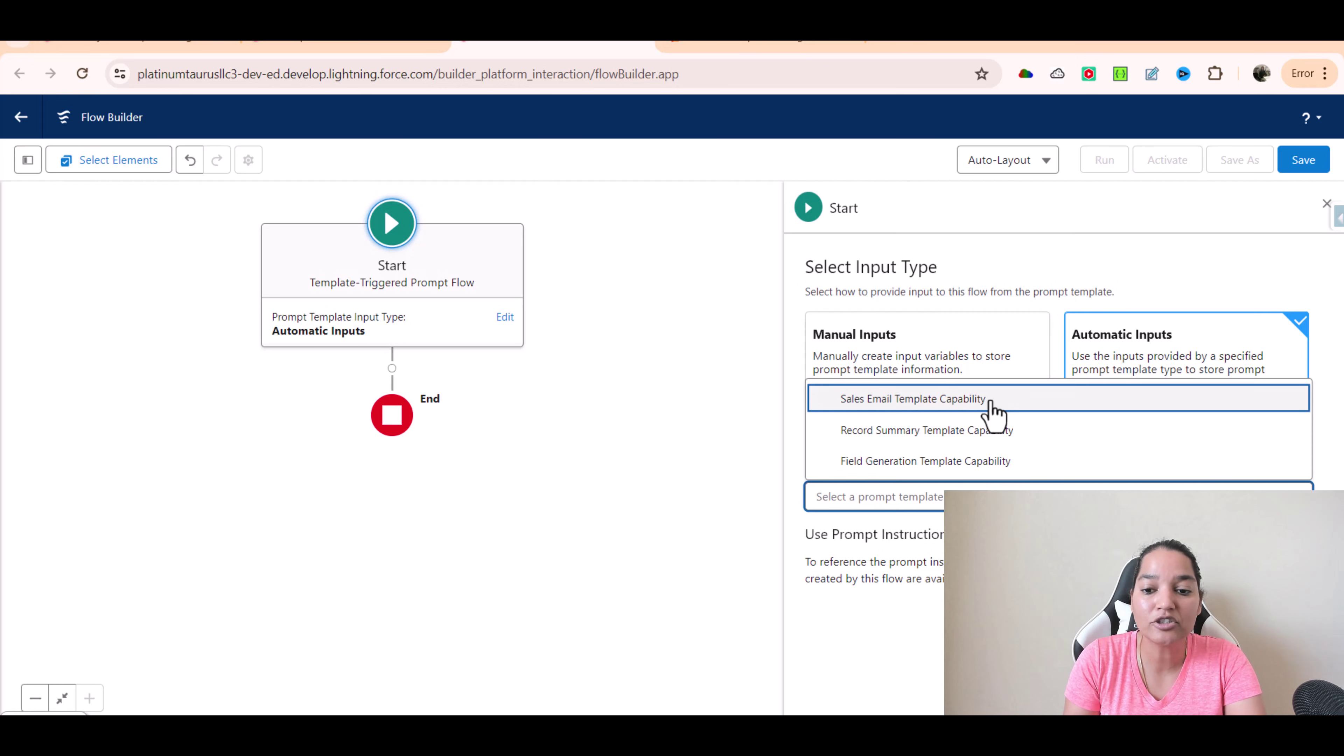
{"action": "left_click", "coordinate": [960, 466]}
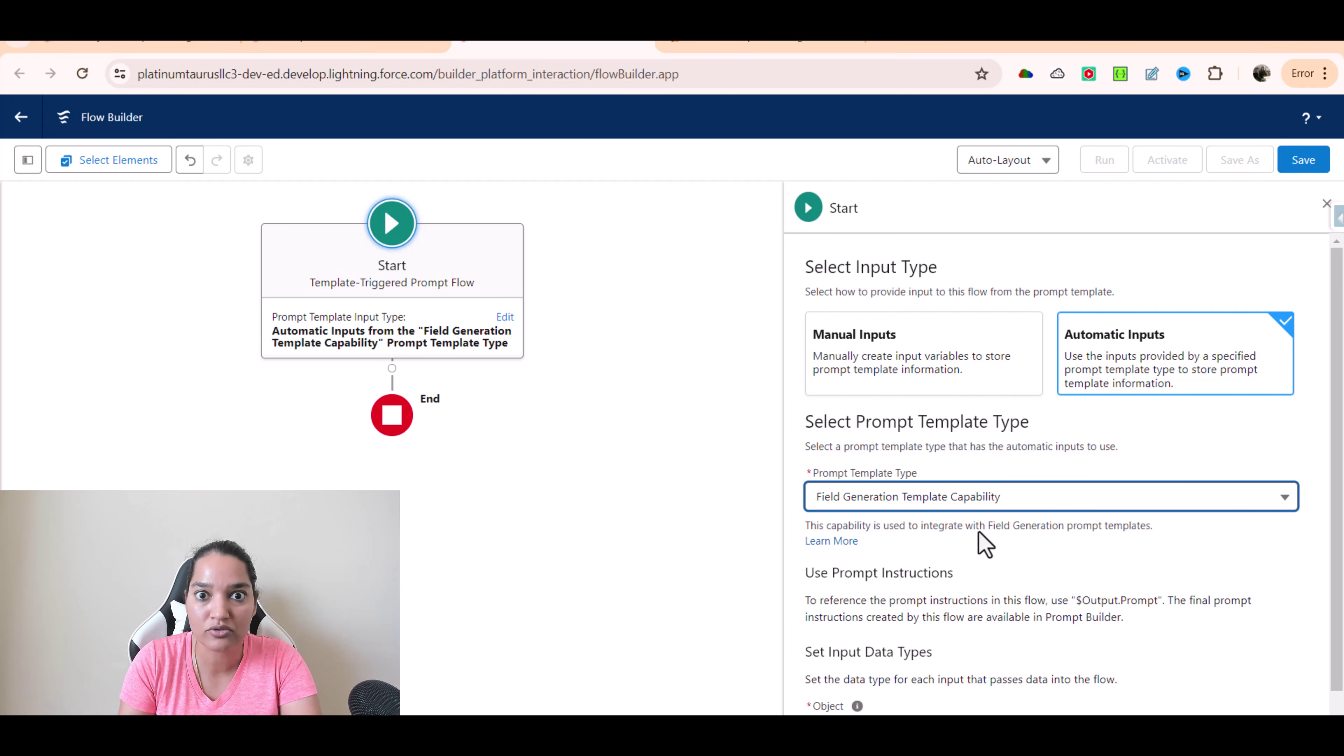
Set the Start element's input data type object to Case
{"action": "scroll", "coordinate": [978, 540], "scroll_direction": "down", "scroll_amount": 1}
{"action": "left_click_drag", "start_coordinate": [804, 625], "coordinate": [936, 626]}
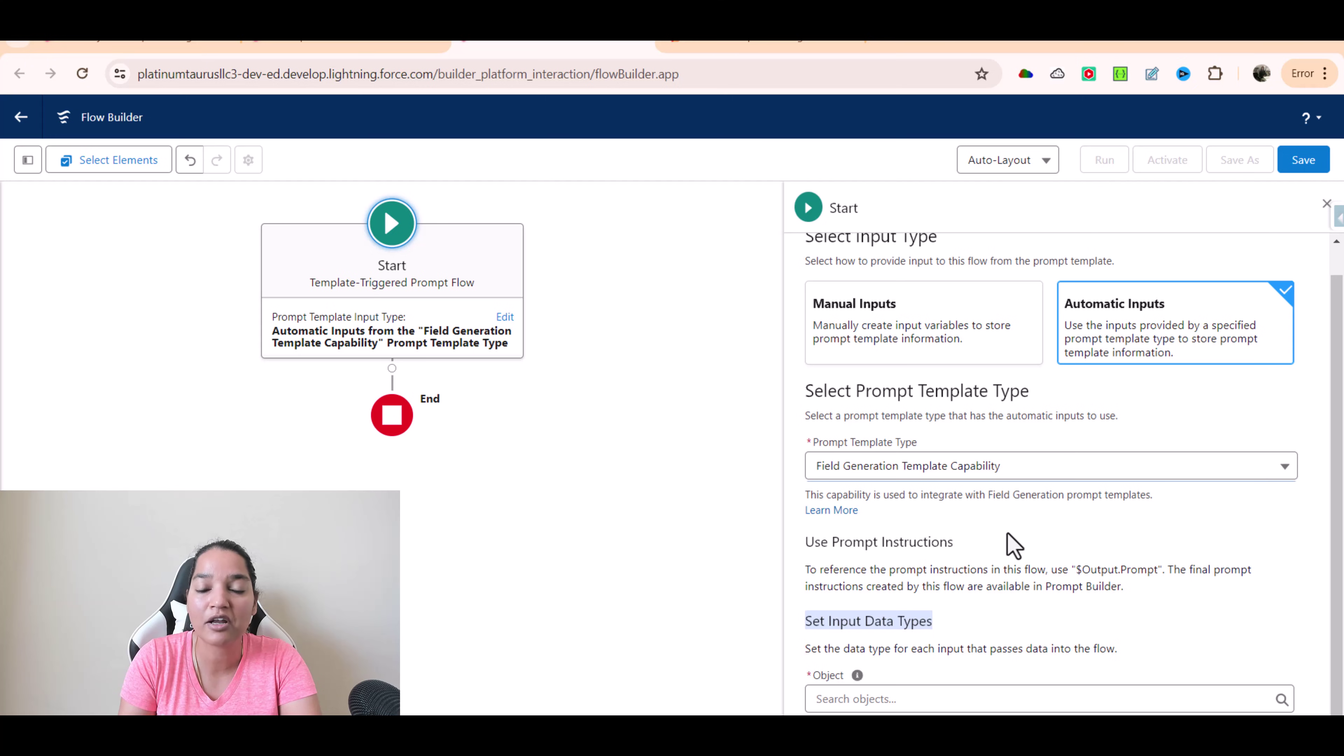
{"action": "left_click", "coordinate": [899, 698]}
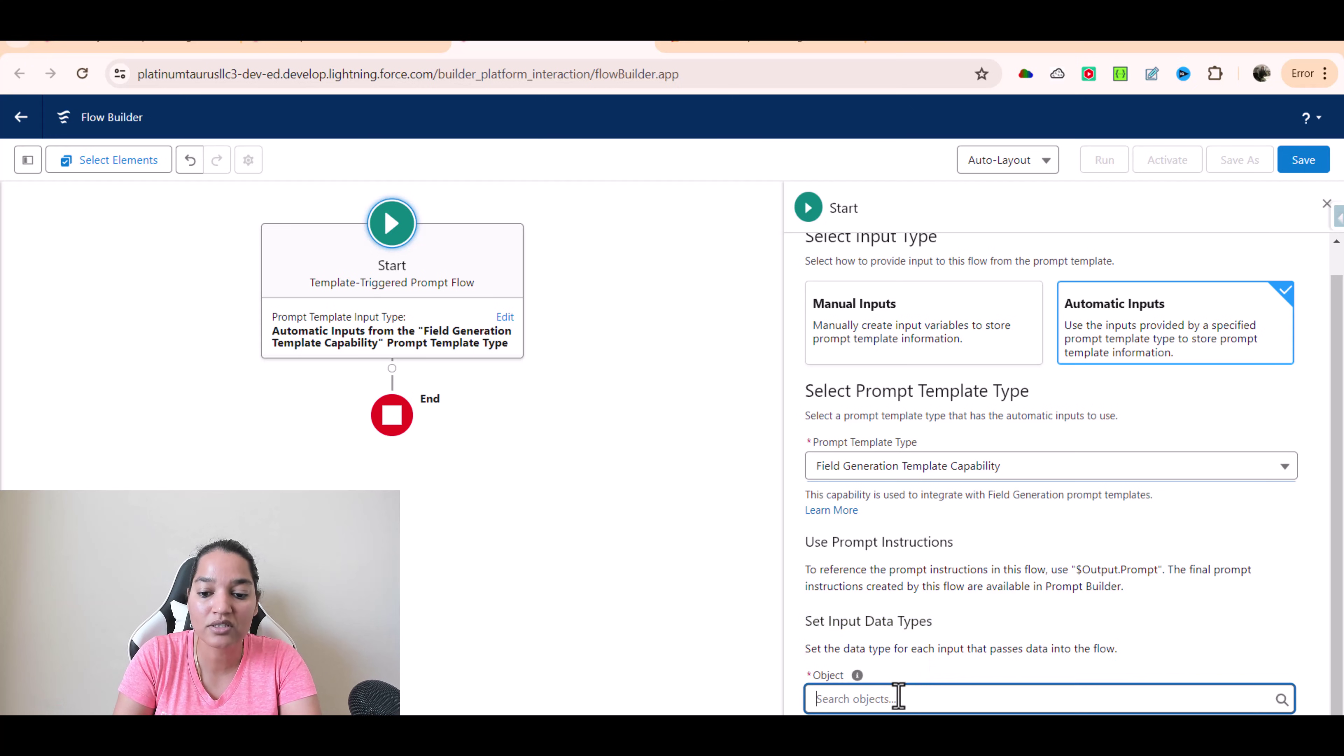
{"action": "type", "text": "Case"}
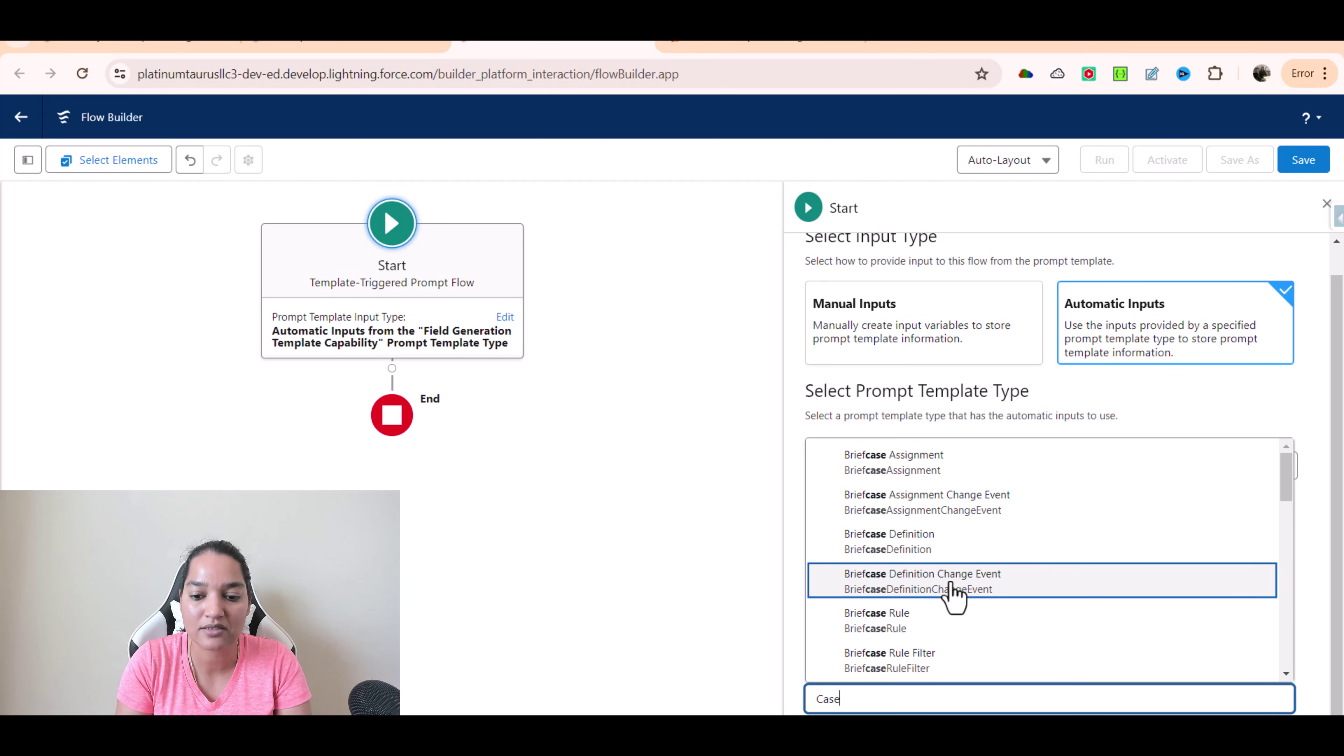
{"action": "scroll", "coordinate": [974, 614], "scroll_direction": "down", "scroll_amount": 3}
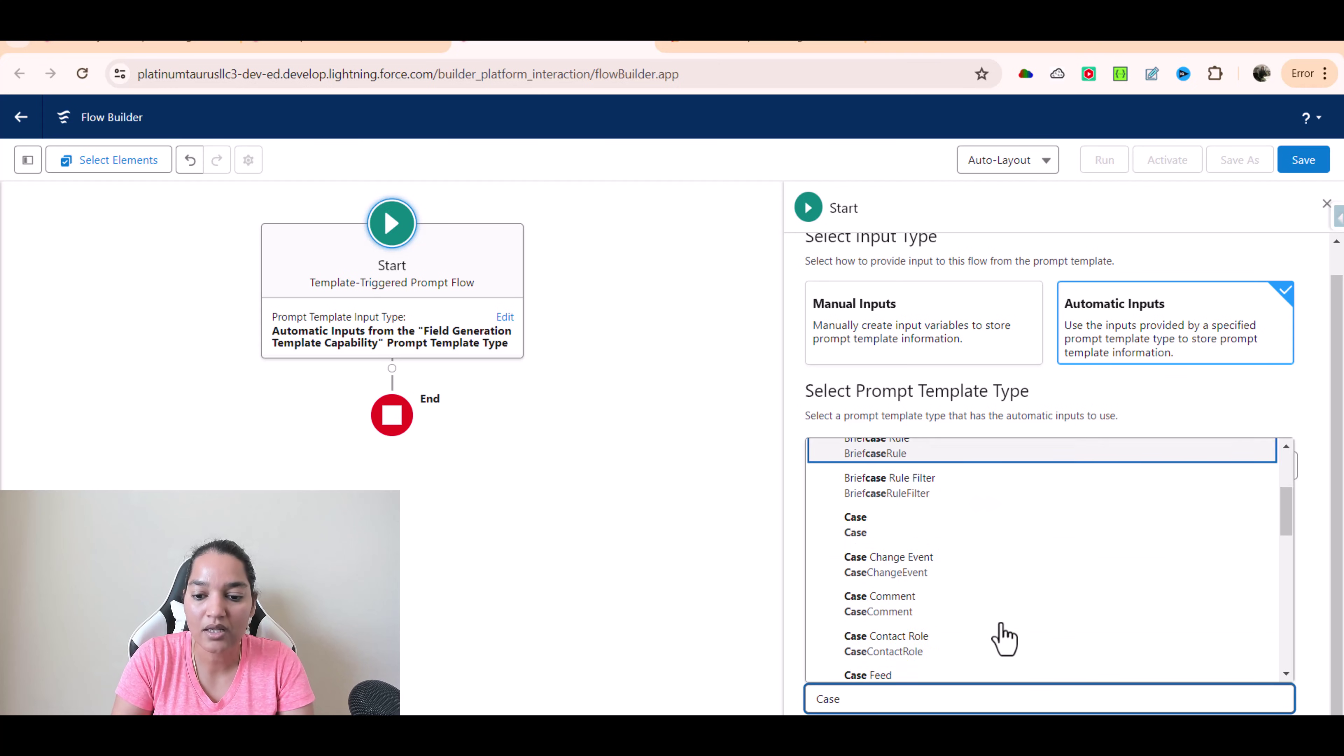
{"action": "left_click", "coordinate": [912, 532]}
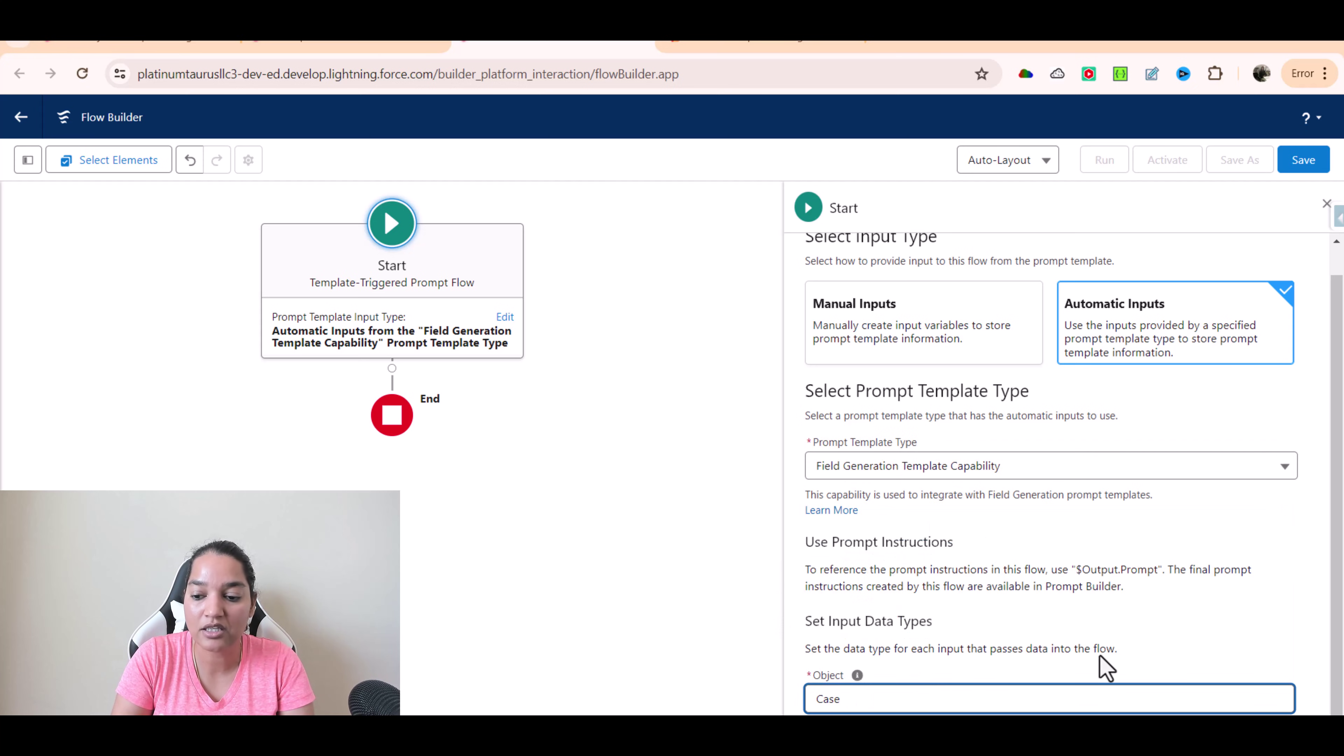
Save the flow with the label "Pass Case Solutions to Prompt Template"
{"action": "left_click", "coordinate": [1301, 167]}
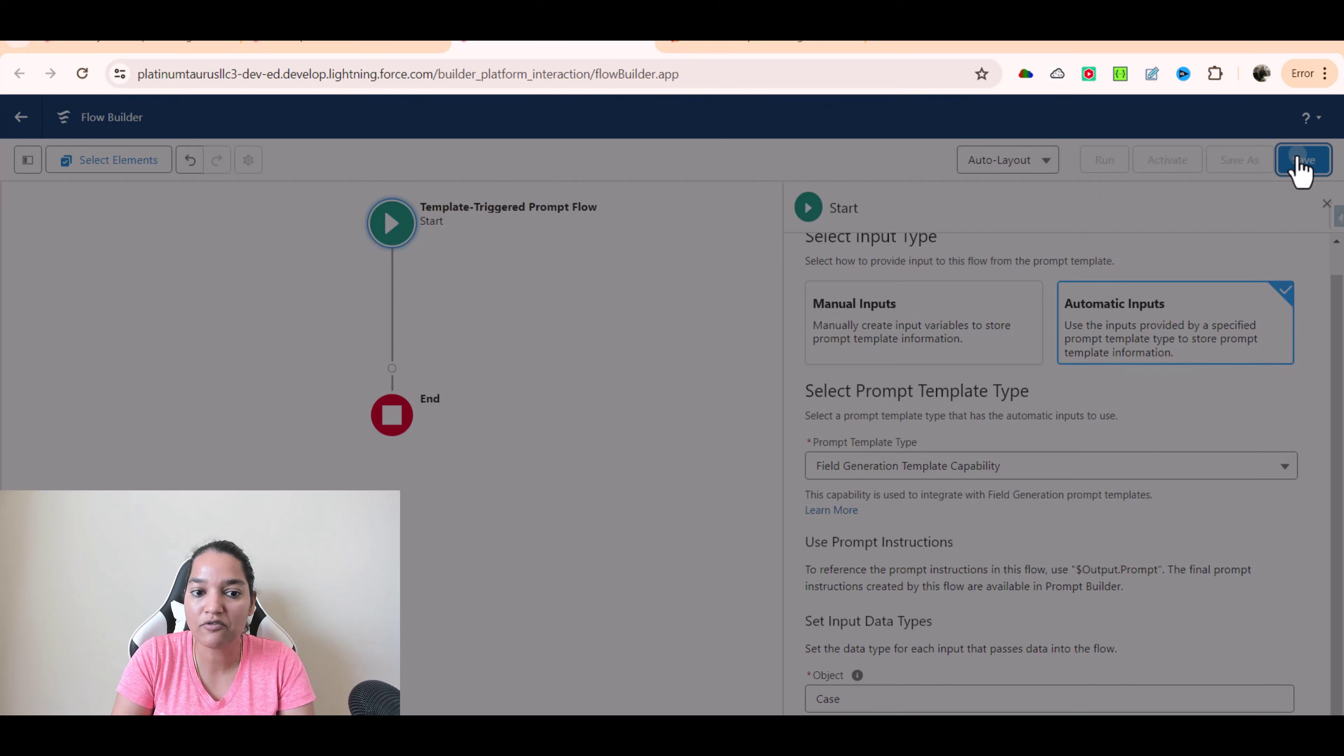
{"action": "left_click", "coordinate": [461, 348]}
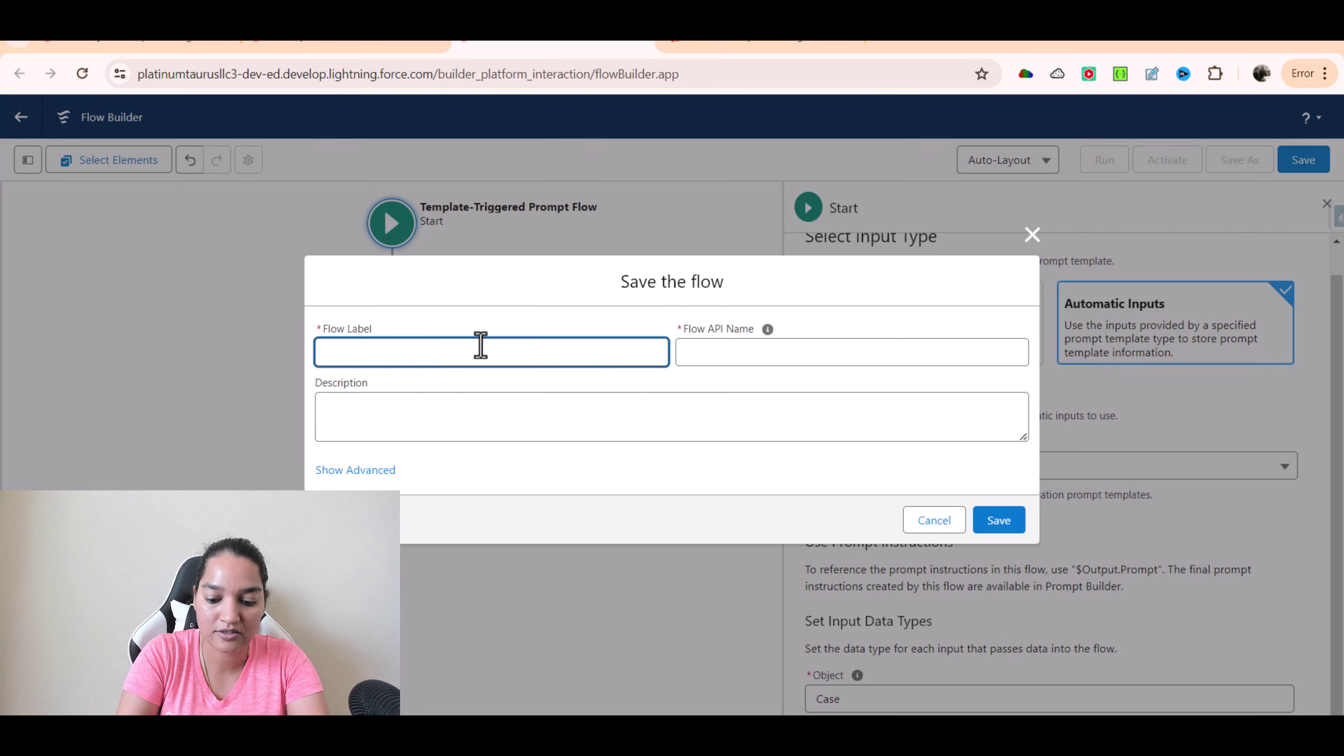
{"action": "type", "text": "Pass So"}
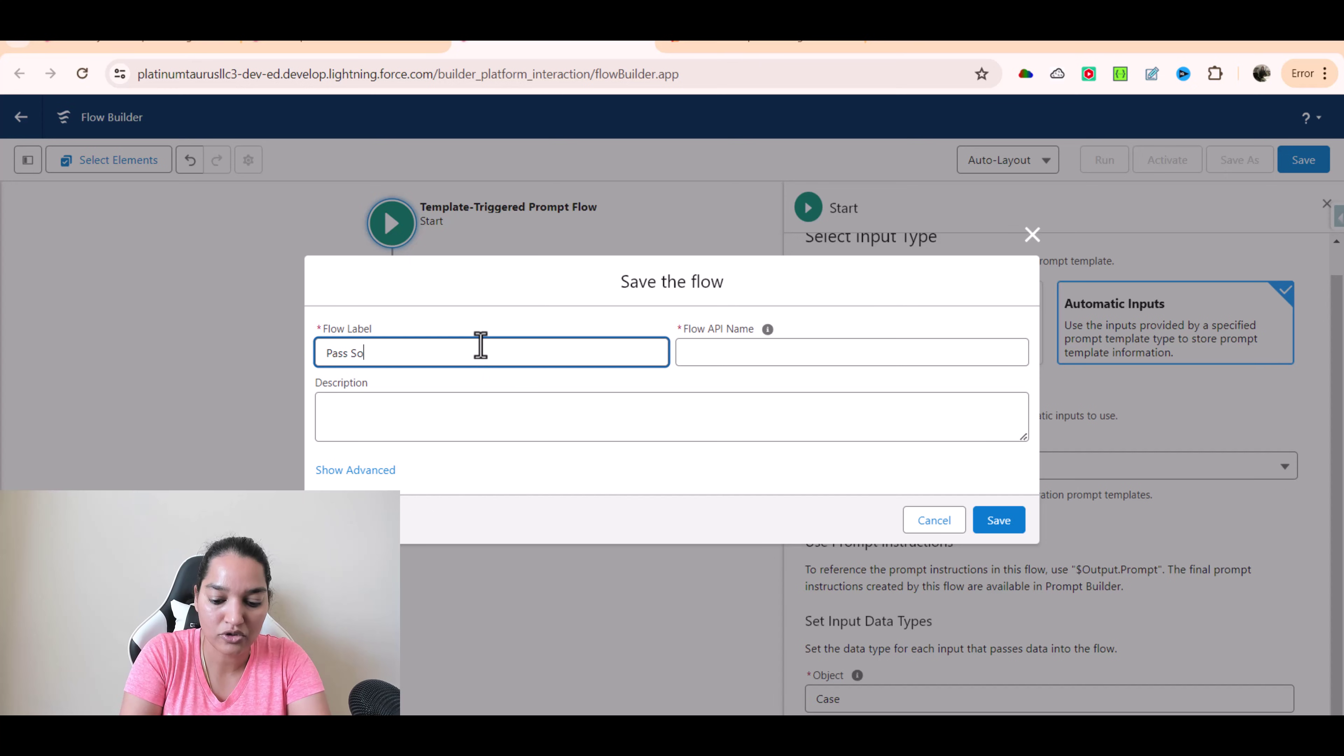
{"action": "type", "text": "lutions"}
{"action": "key", "text": "BackSpace"}
{"action": "key", "text": "BackSpace"}
{"action": "key", "text": "BackSpace"}
{"action": "key", "text": "BackSpace"}
{"action": "key", "text": "BackSpace"}
{"action": "key", "text": "BackSpace"}
{"action": "key", "text": "BackSpace"}
{"action": "key", "text": "BackSpace"}
{"action": "key", "text": "BackSpace"}
{"action": "type", "text": "C"}
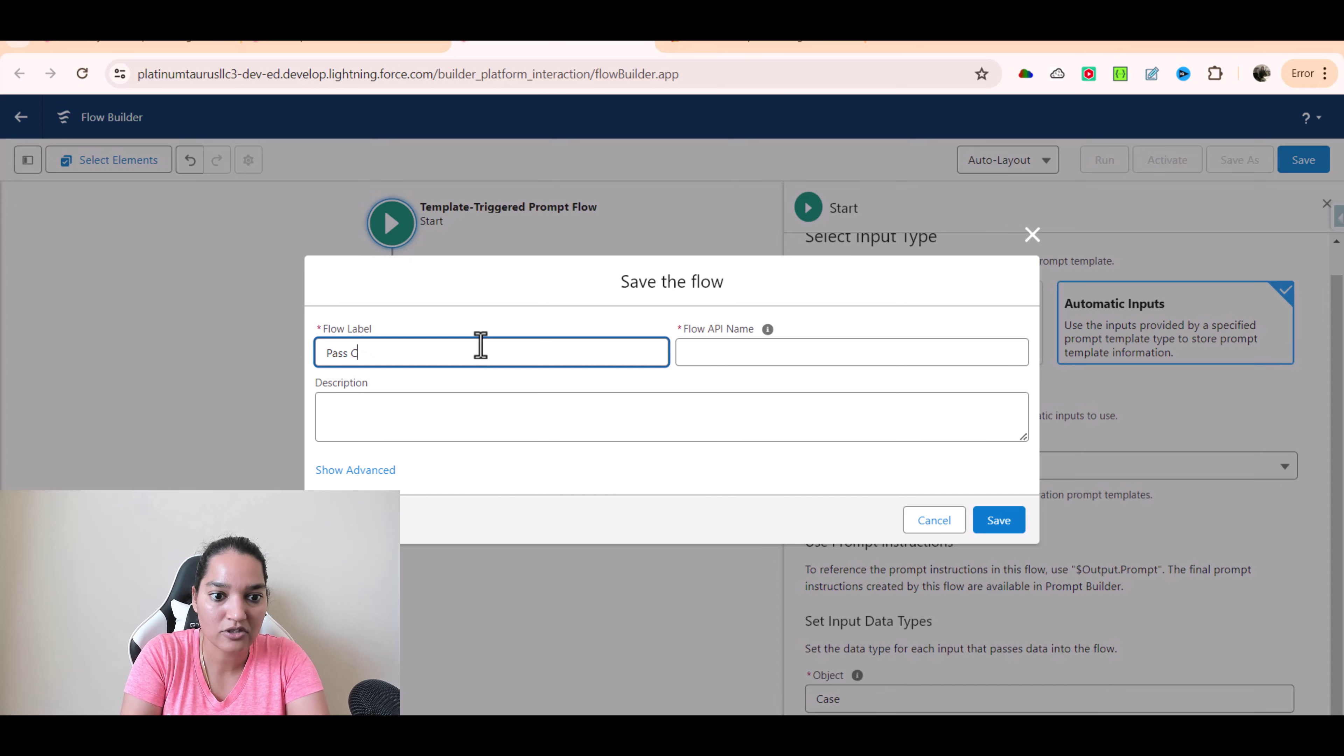
{"action": "type", "text": "ase Solutions "}
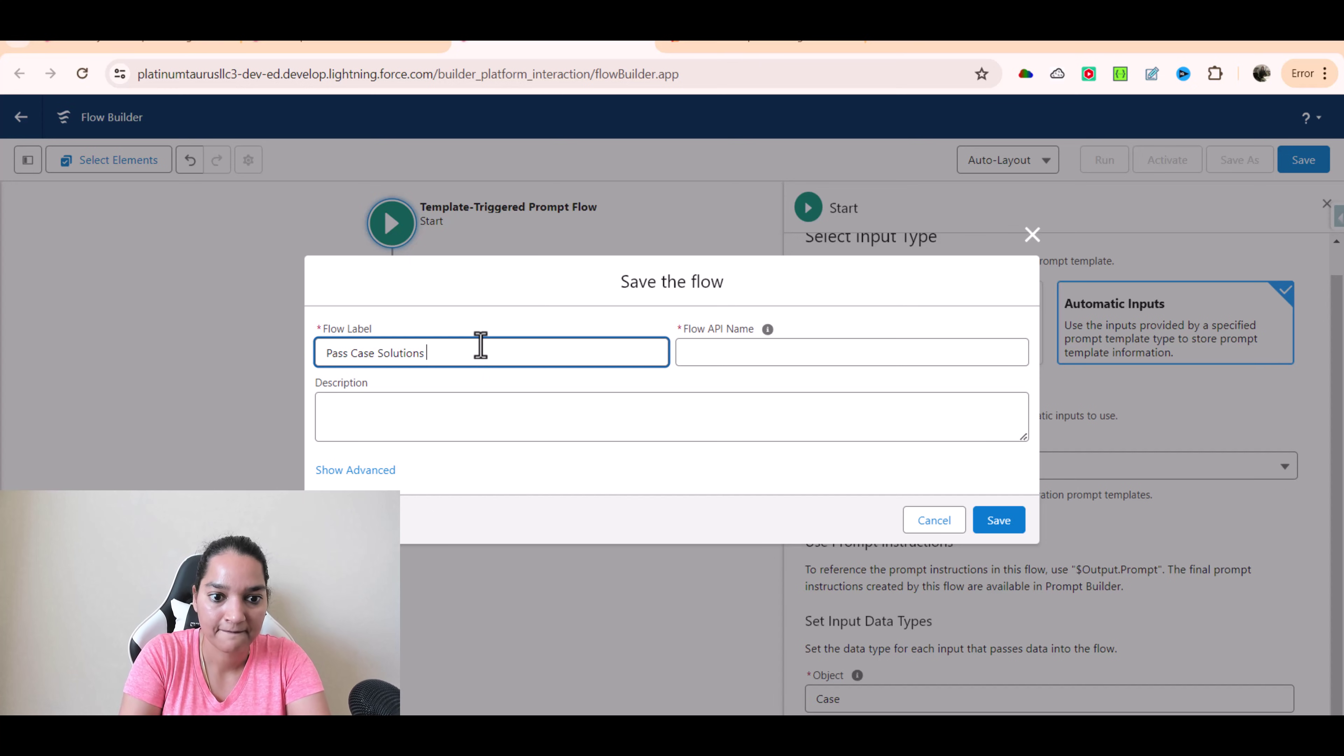
{"action": "type", "text": "to Prompt Template"}
{"action": "key", "text": "Tab"}
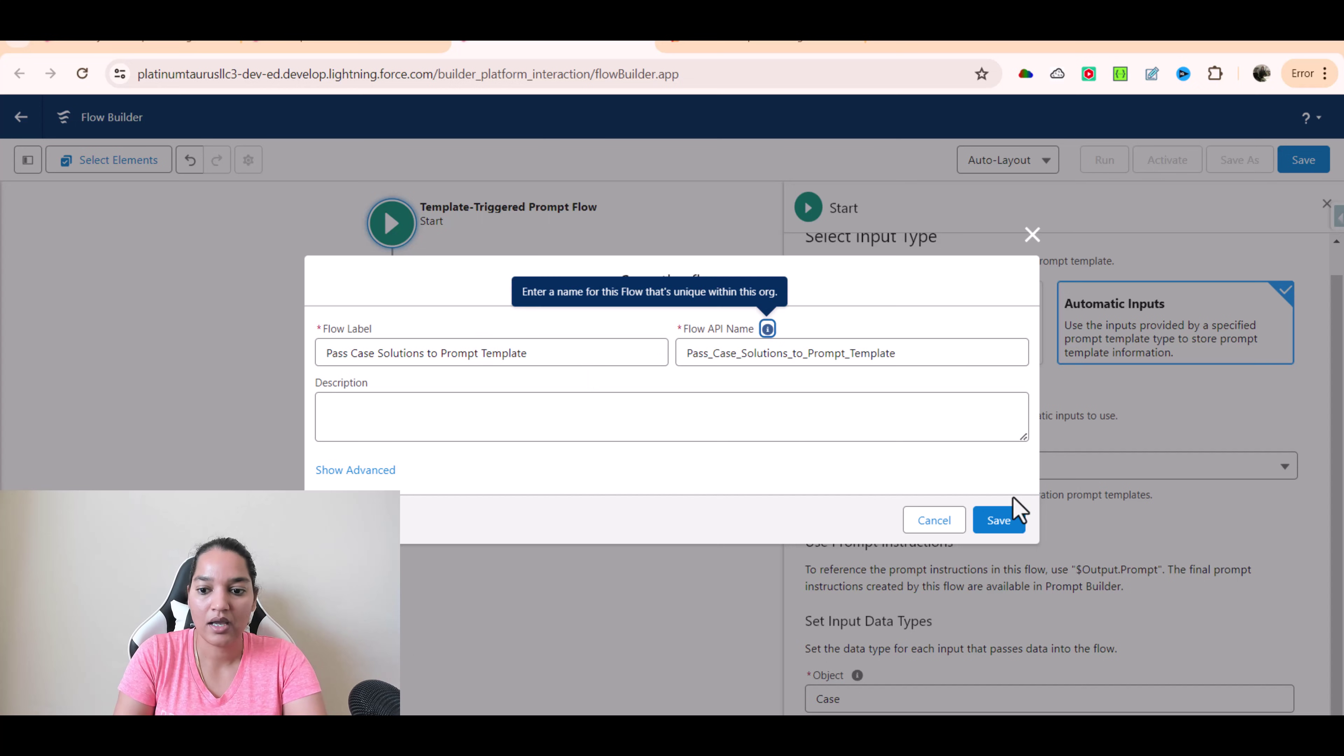
{"action": "left_click", "coordinate": [999, 521]}
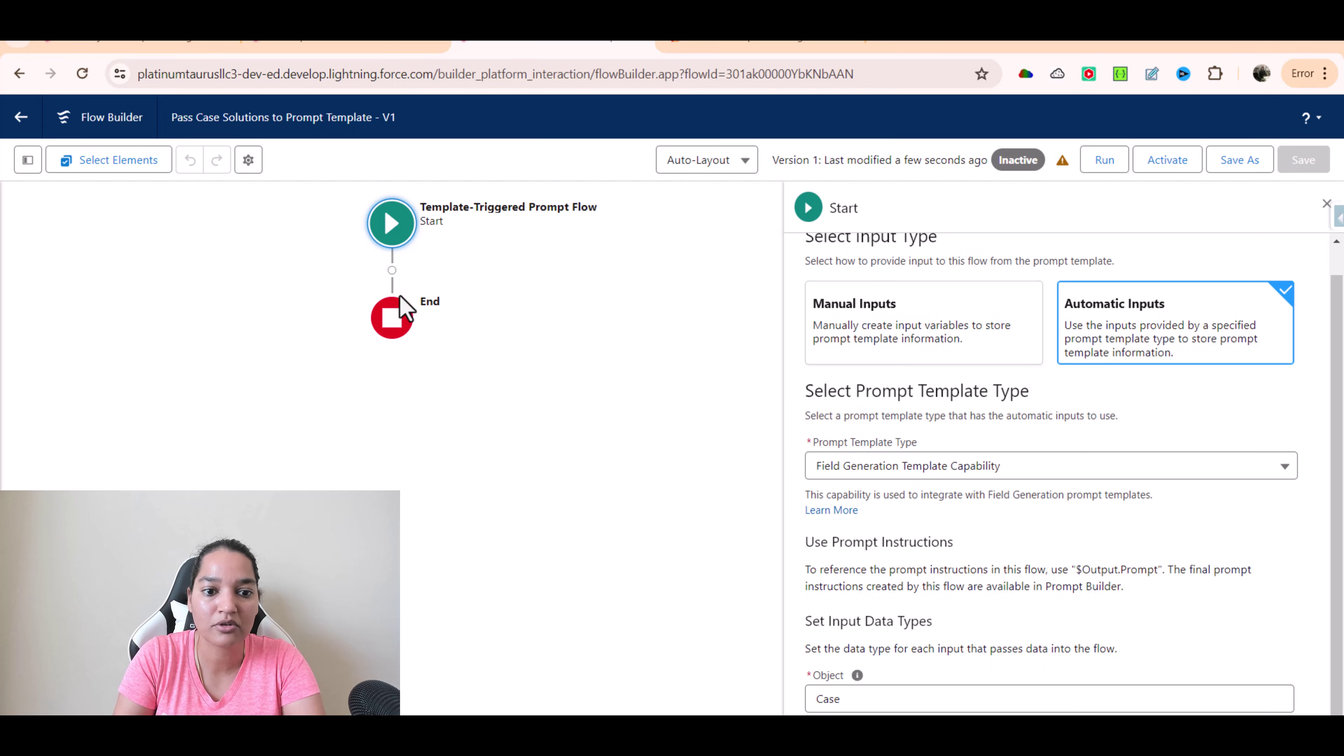
Add a Get Records element between Start and End, labelled "Fetch Knowledge Articles"
{"action": "left_click", "coordinate": [392, 270]}
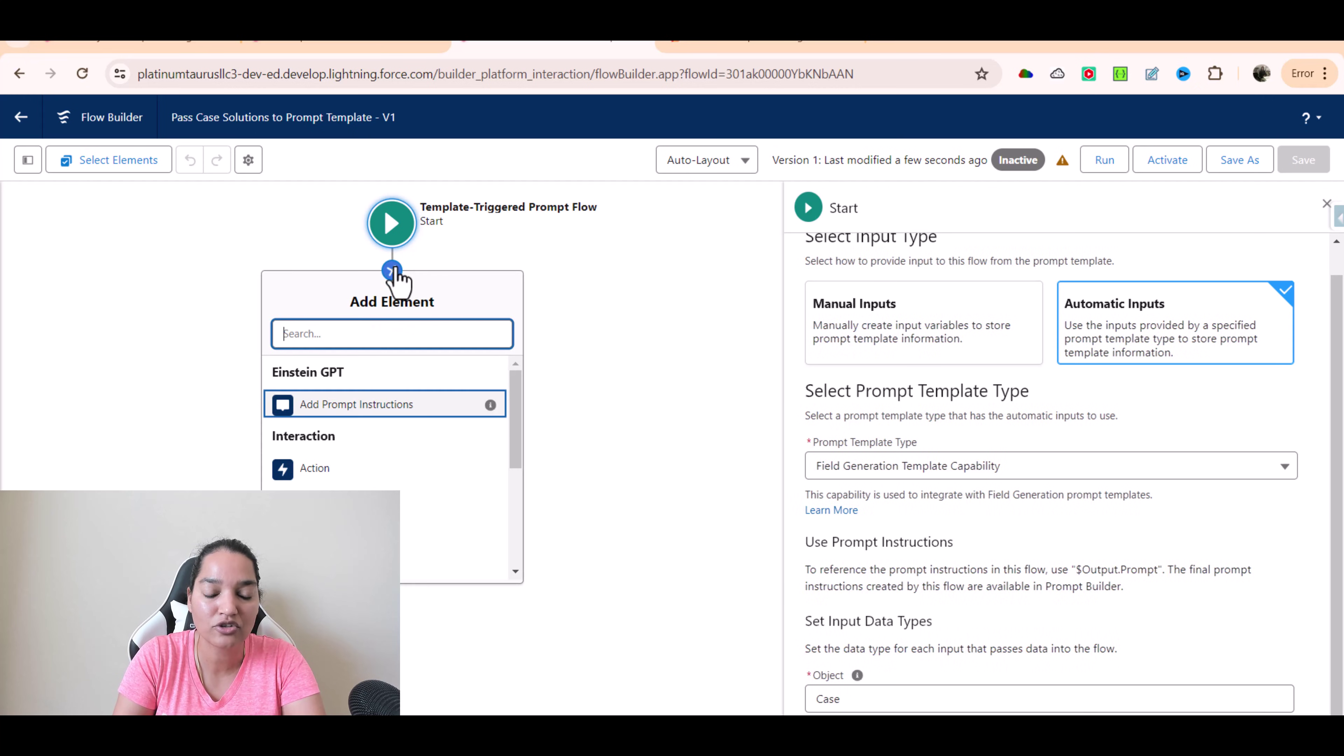
{"action": "type", "text": "Get"}
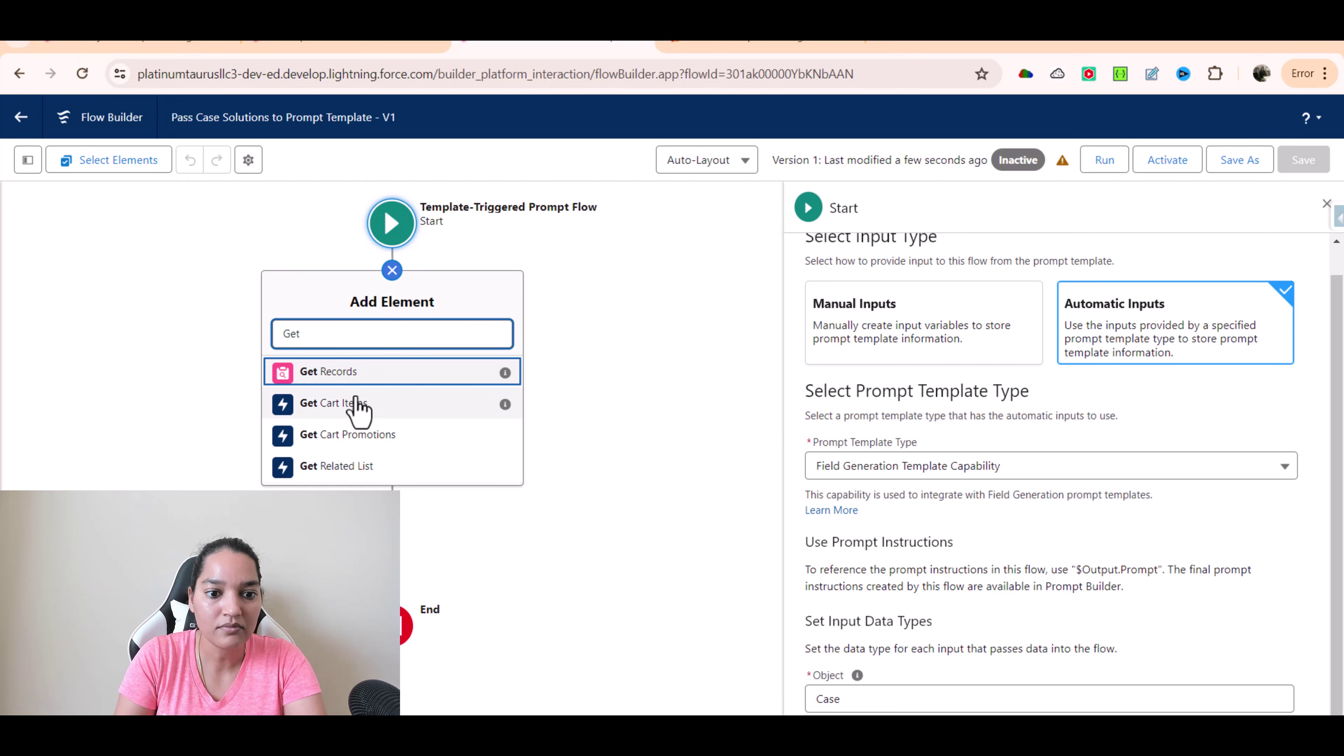
{"action": "left_click", "coordinate": [350, 376]}
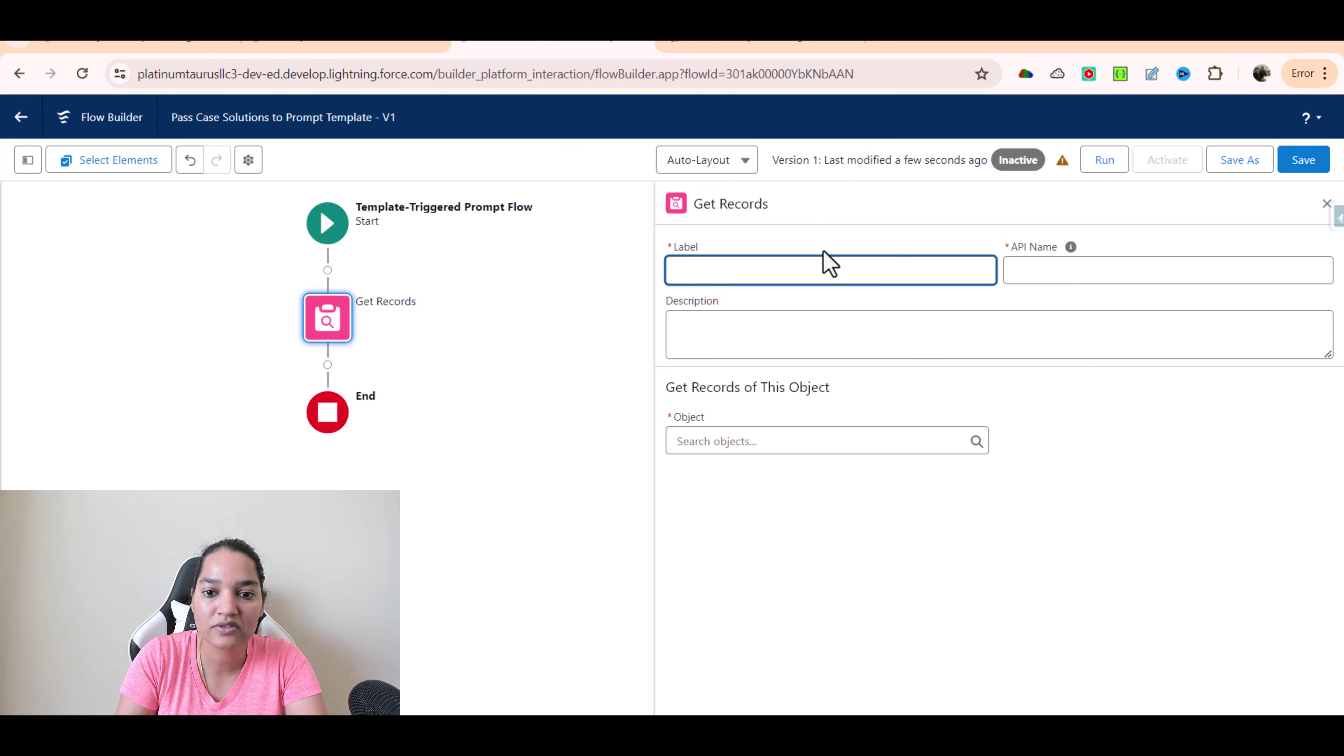
{"action": "type", "text": "Fetch Know"}
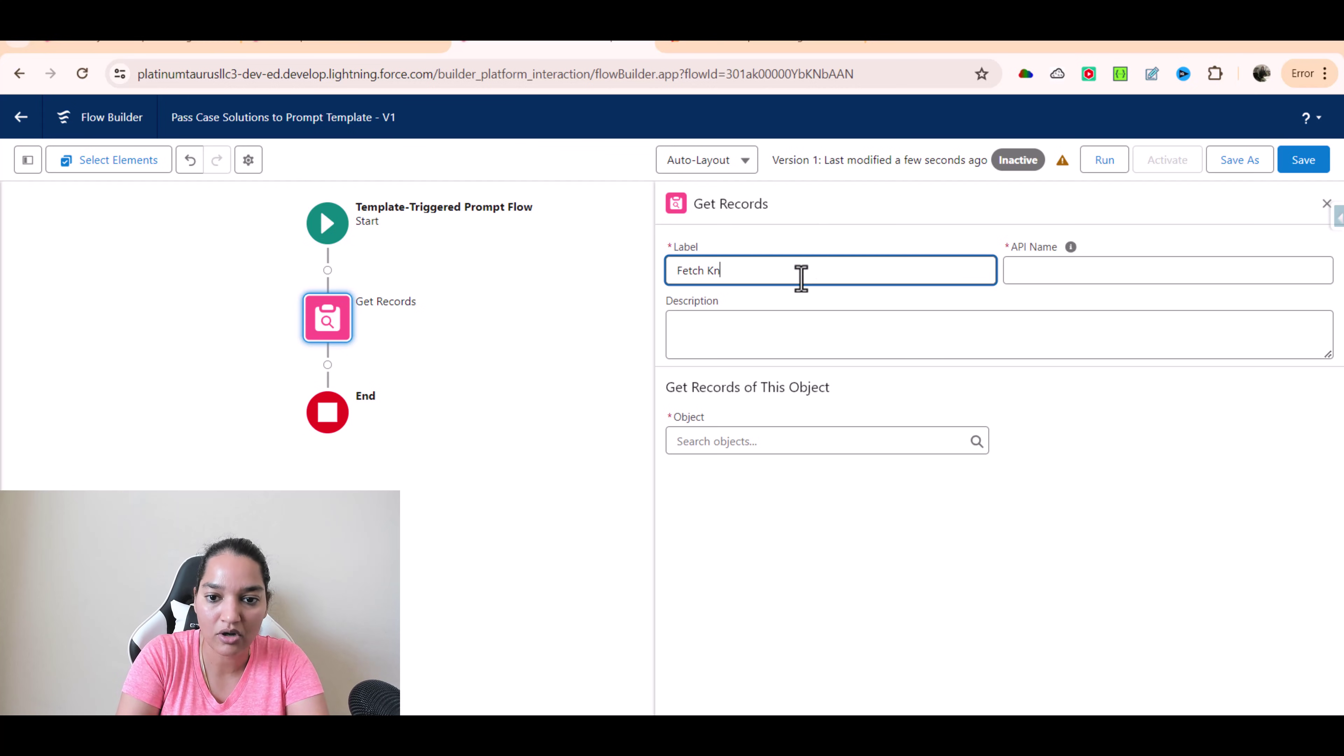
{"action": "key", "text": "BackSpace"}
{"action": "key", "text": "BackSpace"}
{"action": "type", "text": "owled"}
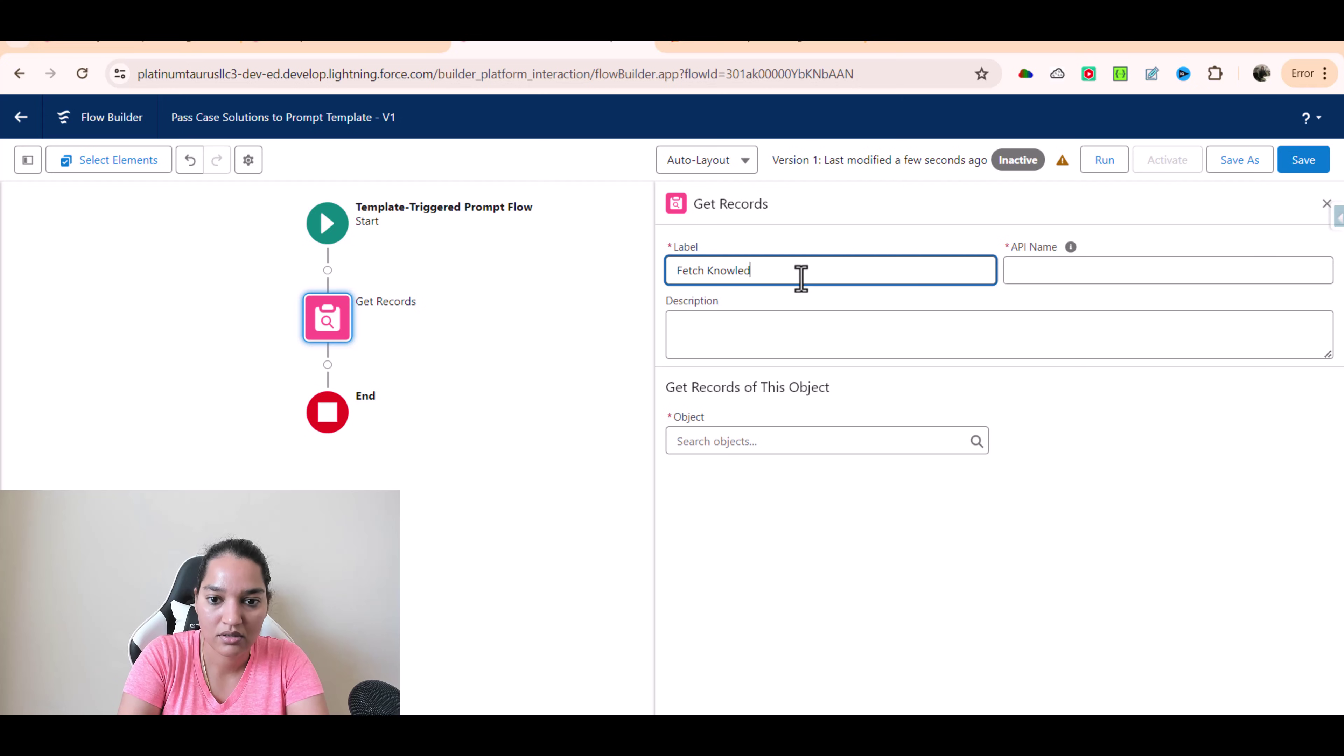
{"action": "type", "text": "ge Articles"}
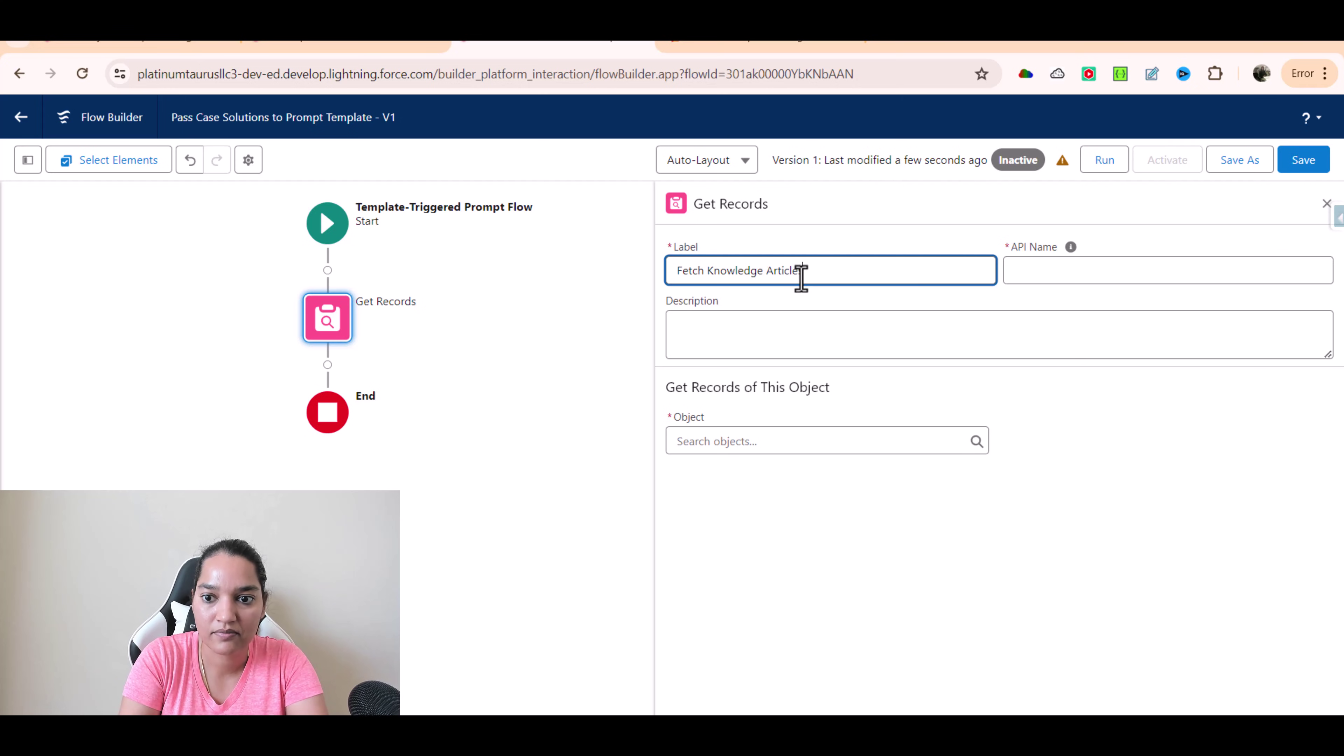
{"action": "key", "text": "Tab"}
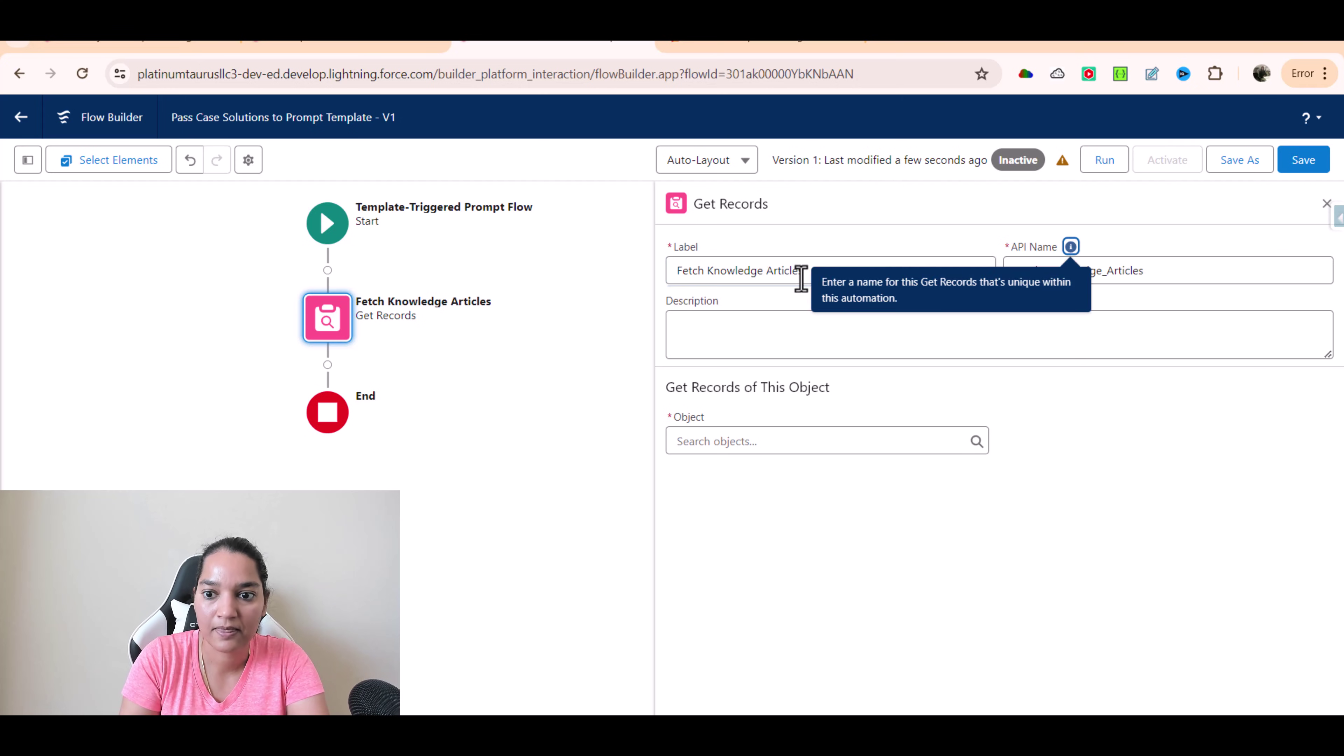
Set the object of the Fetch Knowledge Articles element to knowledge article
{"action": "left_click", "coordinate": [783, 440]}
{"action": "type", "text": "Know"}
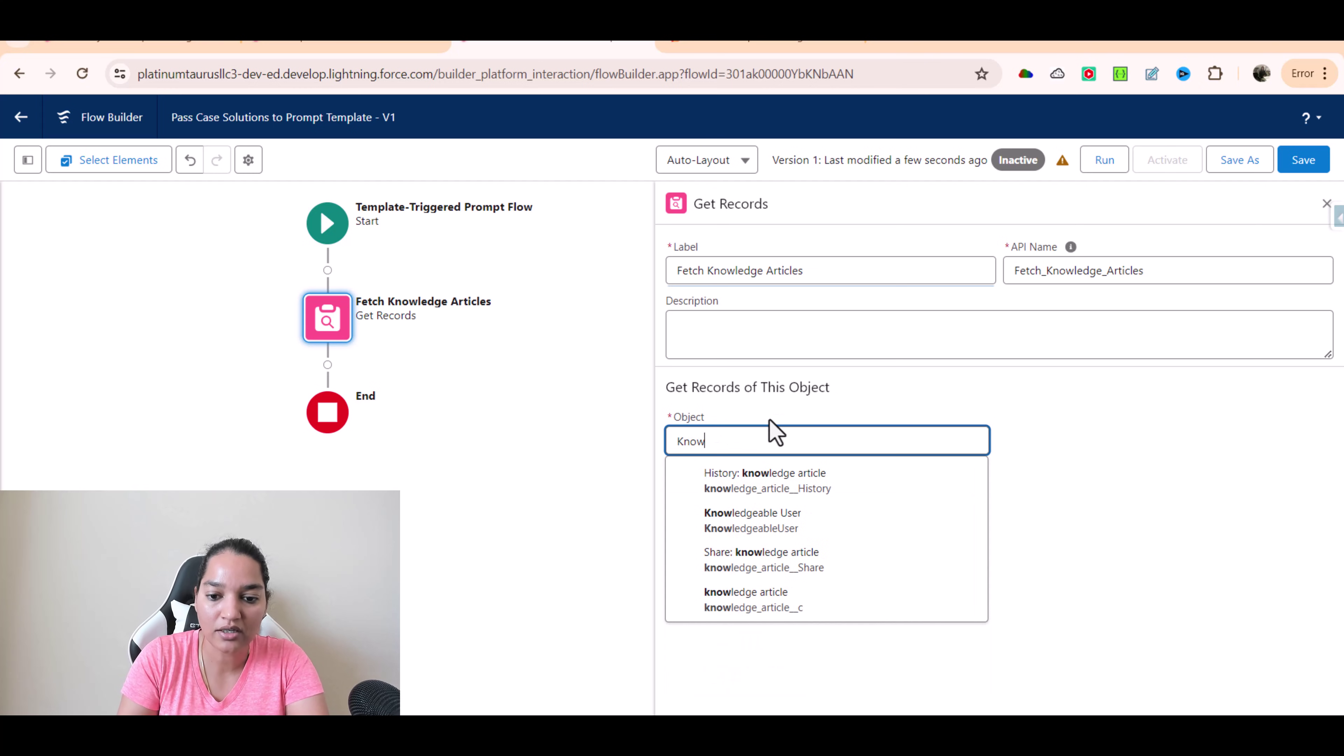
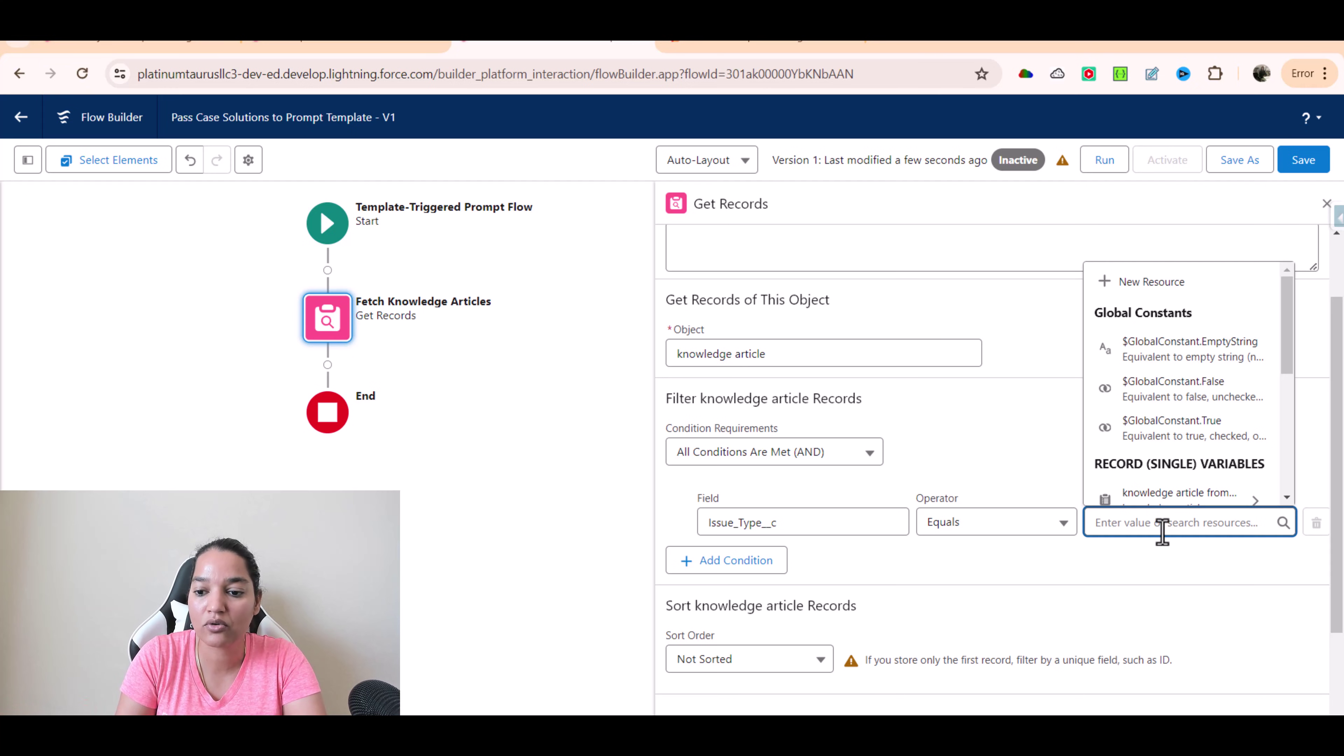
Filter the knowledge article records where Issue_Type__c equals {!$Input.RelatedEntity.Subject}, and save the flow
{"action": "scroll", "coordinate": [1170, 500], "scroll_direction": "down", "scroll_amount": 2}
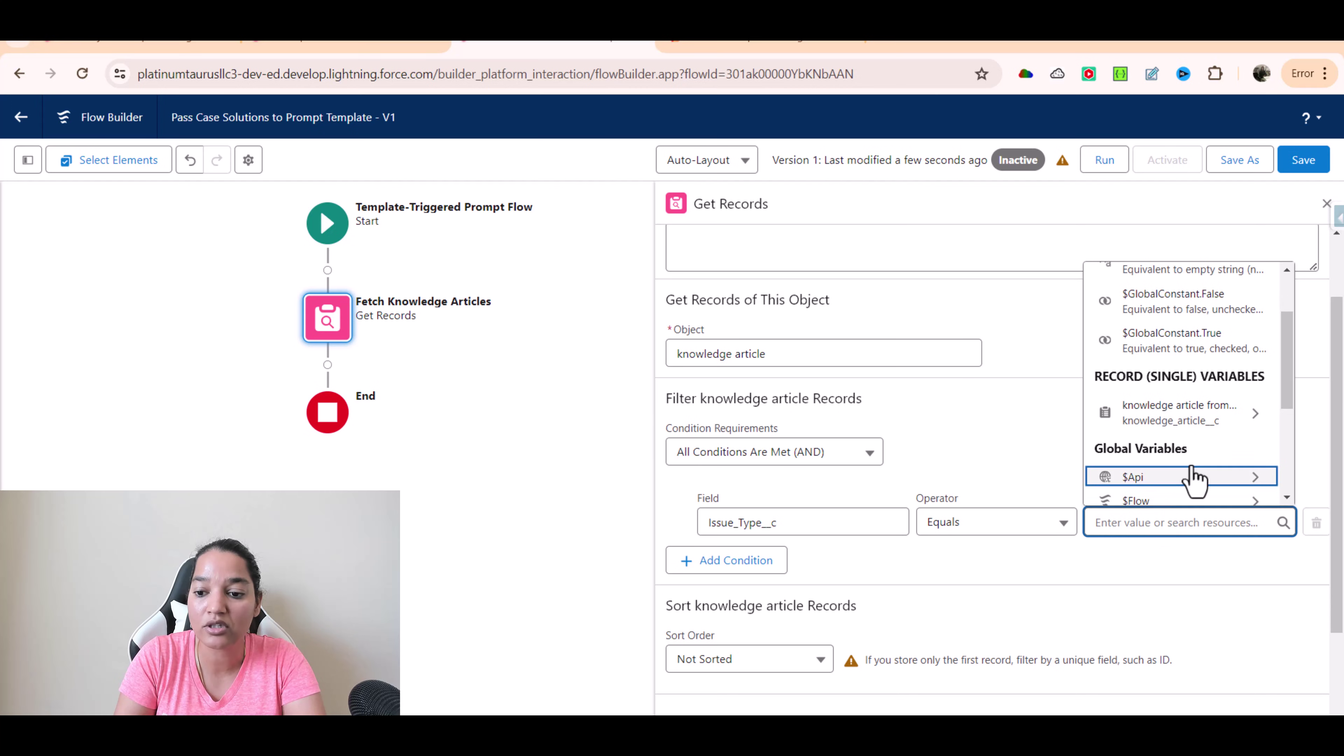
{"action": "scroll", "coordinate": [1185, 475], "scroll_direction": "down", "scroll_amount": 2}
{"action": "type", "text": "in"}
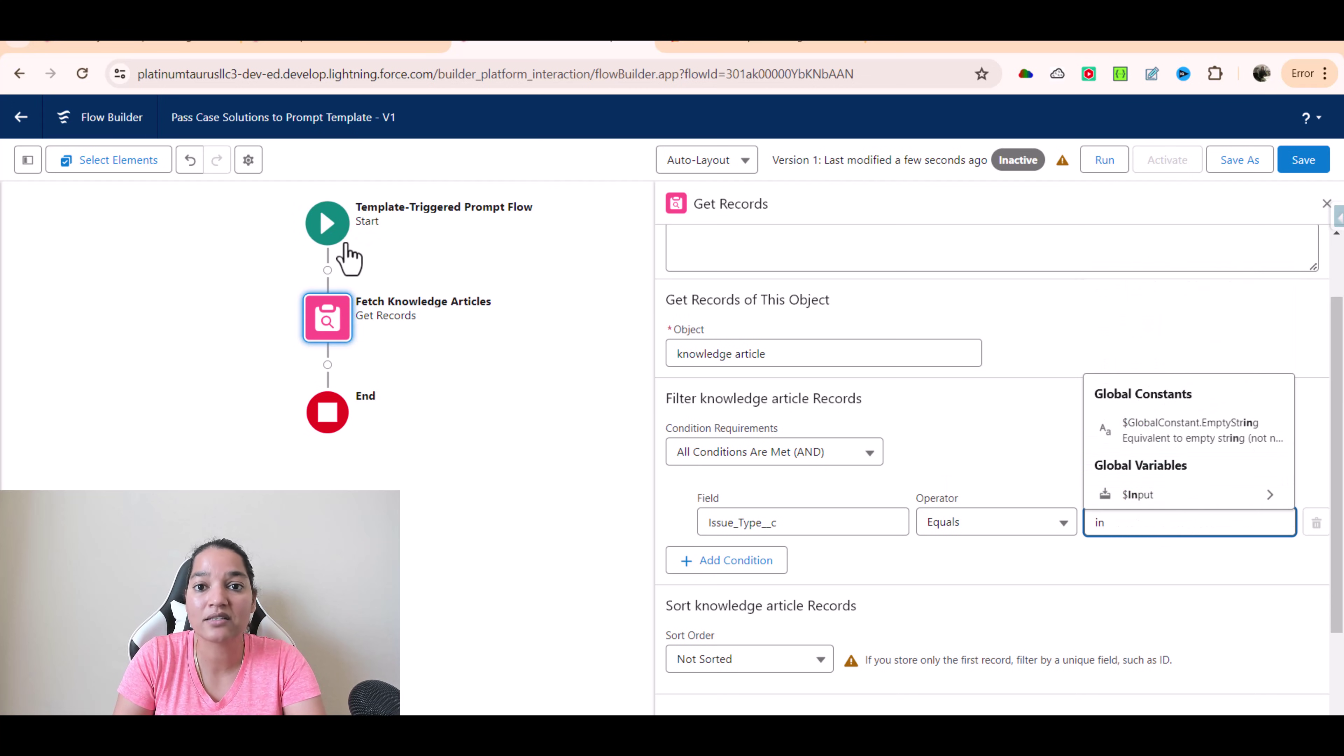
{"action": "left_click", "coordinate": [1129, 498]}
{"action": "left_click", "coordinate": [1153, 569]}
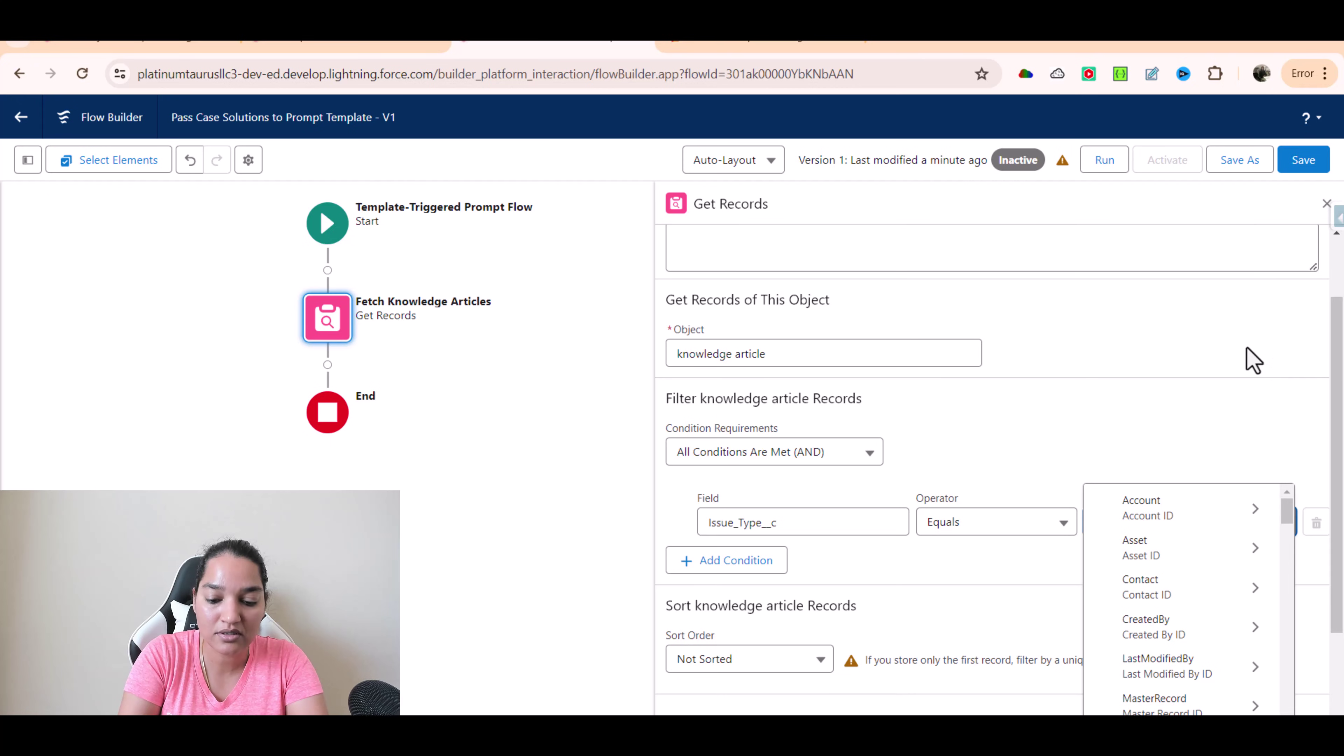
{"action": "type", "text": "subject"}
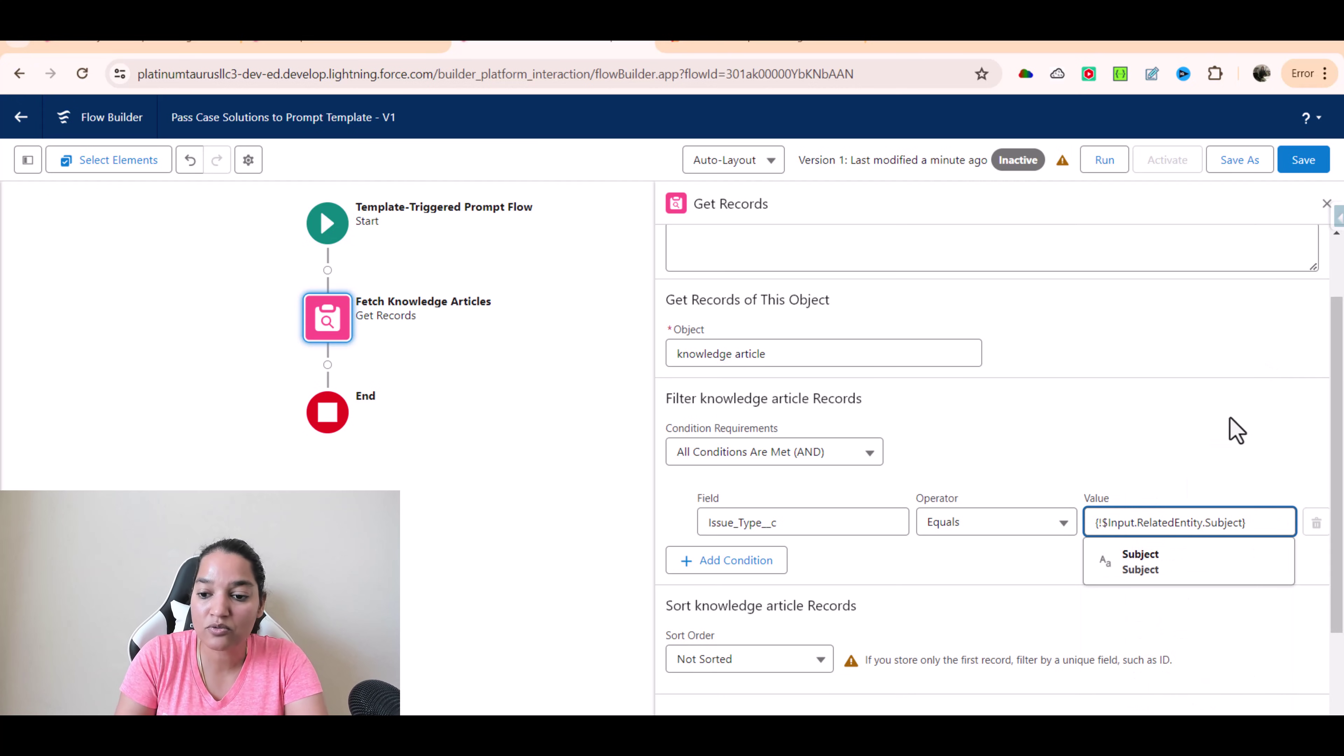
{"action": "left_click", "coordinate": [1141, 578]}
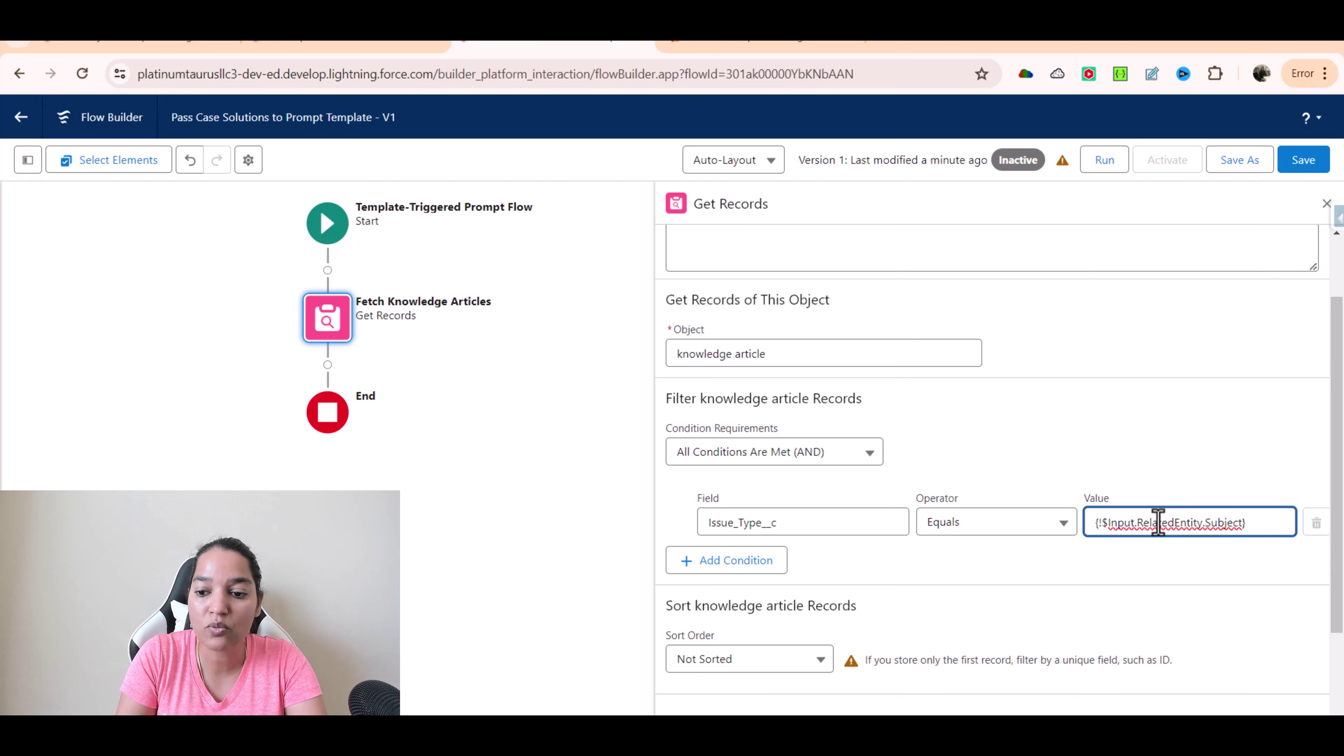
{"action": "left_click", "coordinate": [1263, 526]}
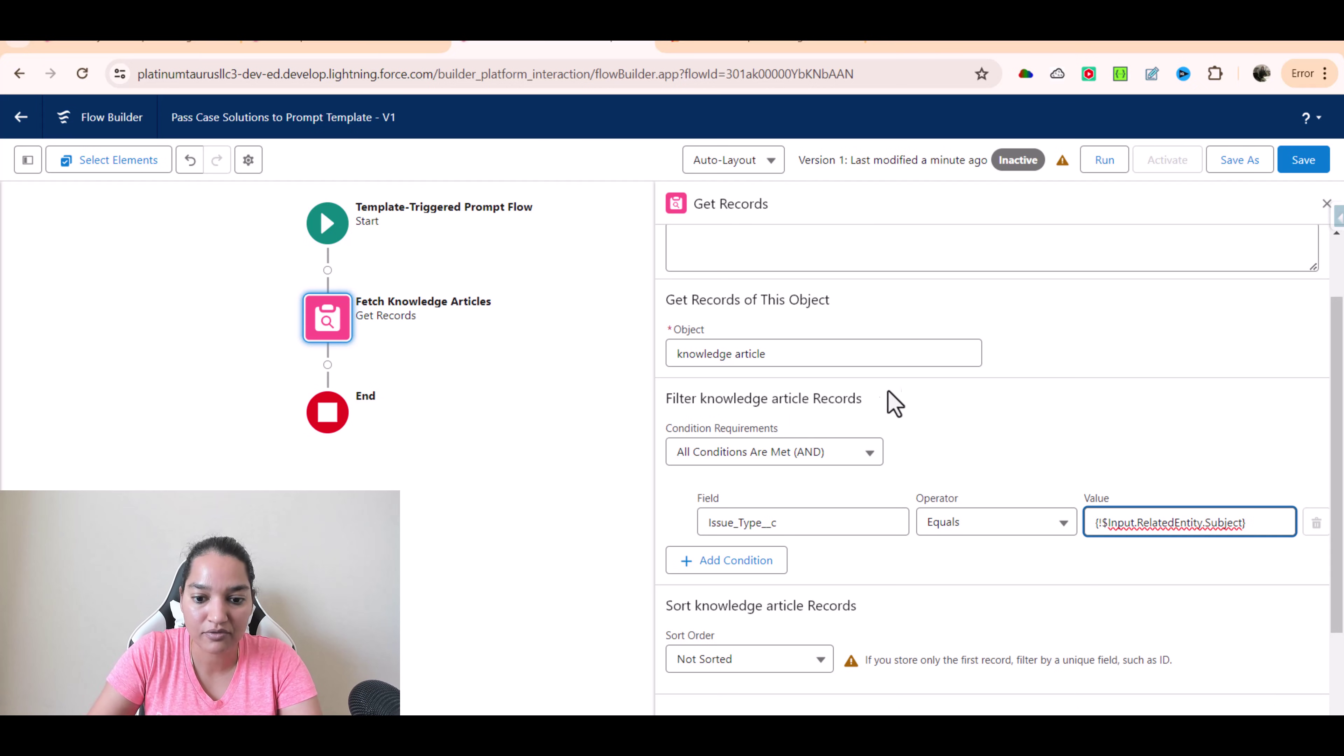
{"action": "scroll", "coordinate": [876, 406], "scroll_direction": "down", "scroll_amount": 3}
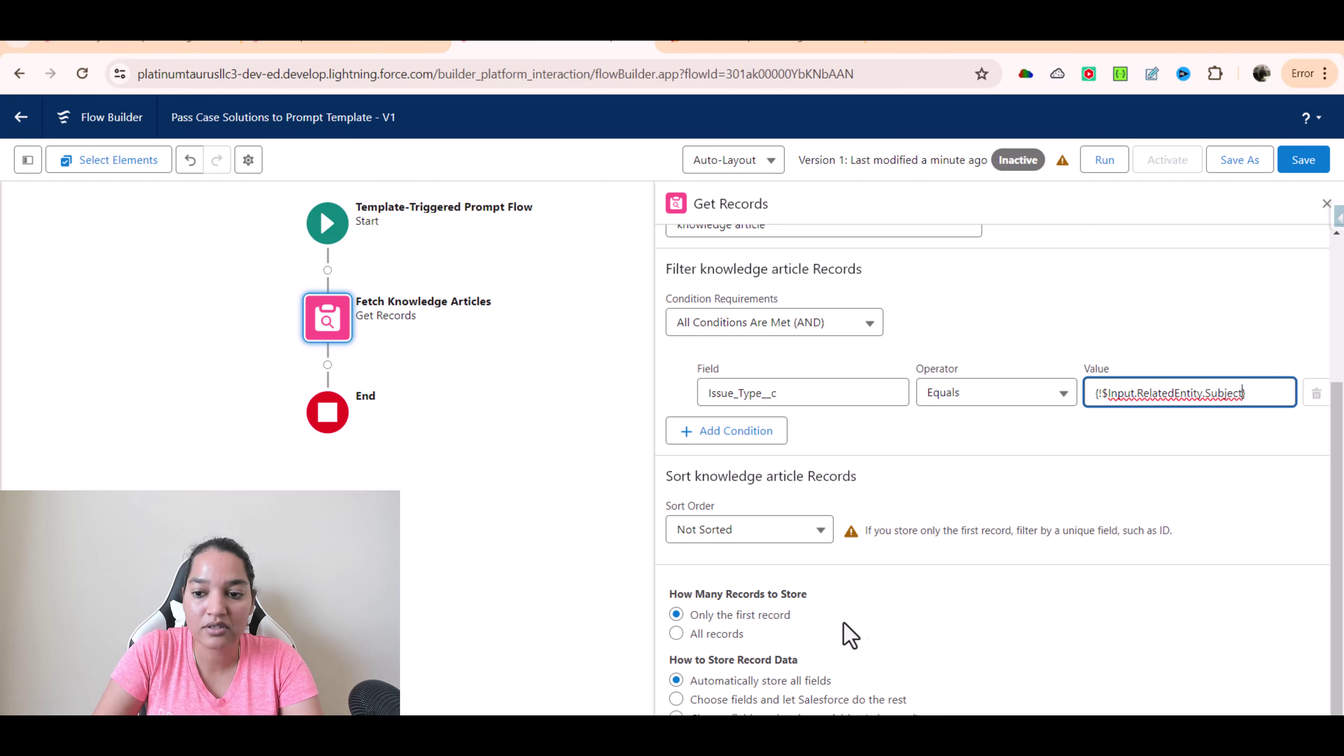
{"action": "left_click", "coordinate": [1303, 161]}
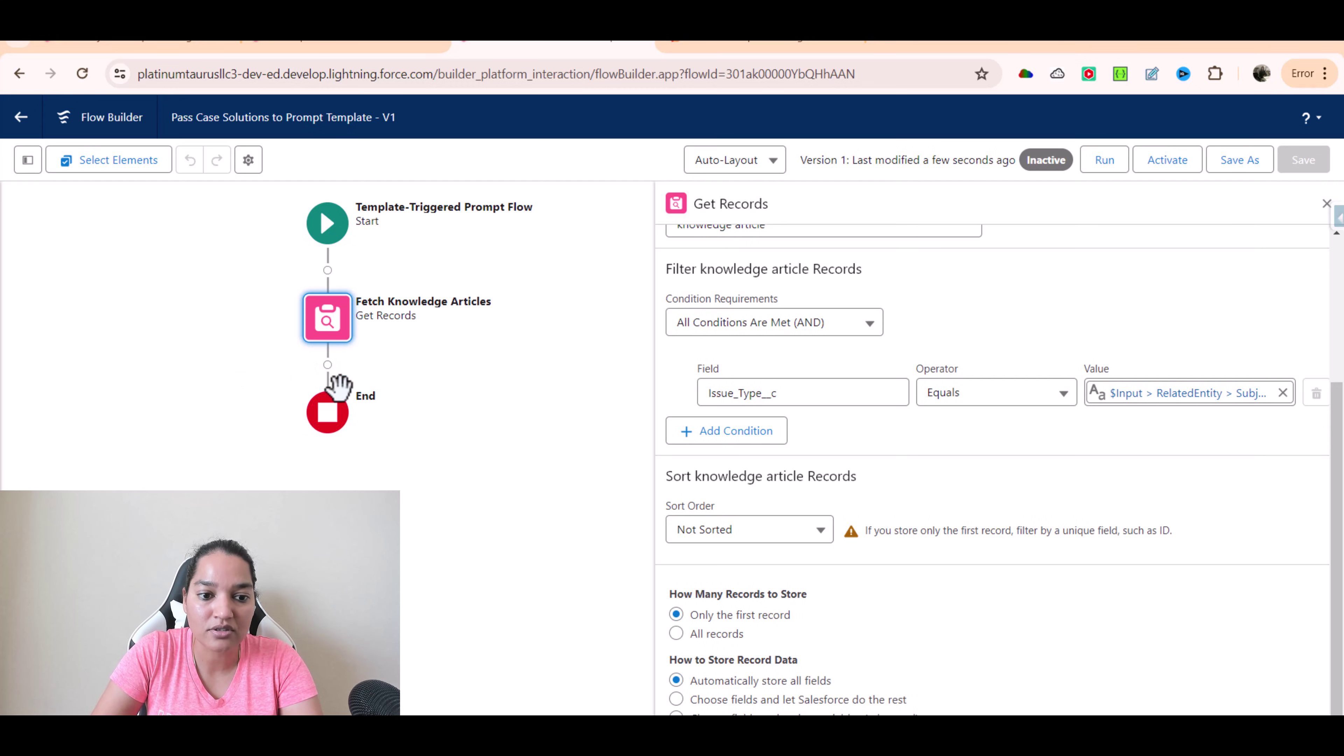
Add an Add Prompt Instructions element after Fetch Knowledge Articles, labelled "Pass the Knowledge Article"
{"action": "left_click", "coordinate": [328, 365]}
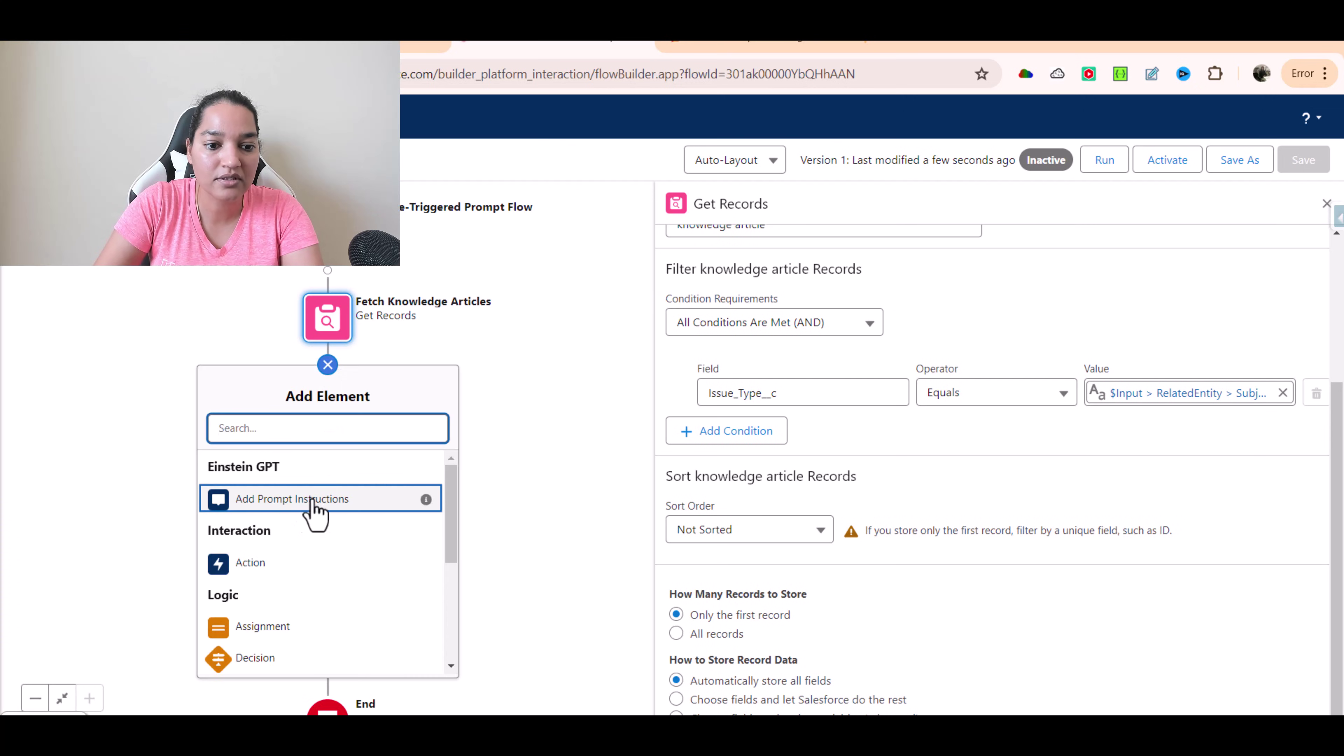
{"action": "left_click", "coordinate": [337, 500]}
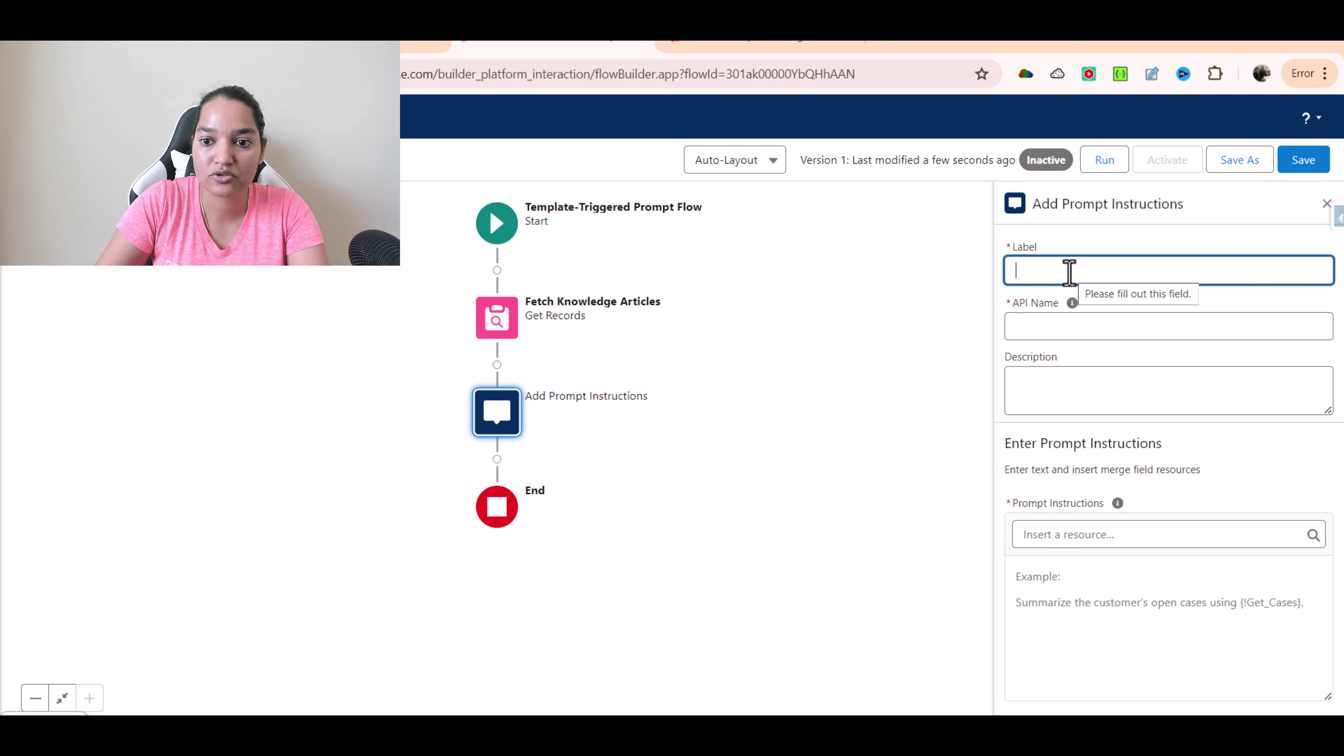
{"action": "type", "text": "Pass t"}
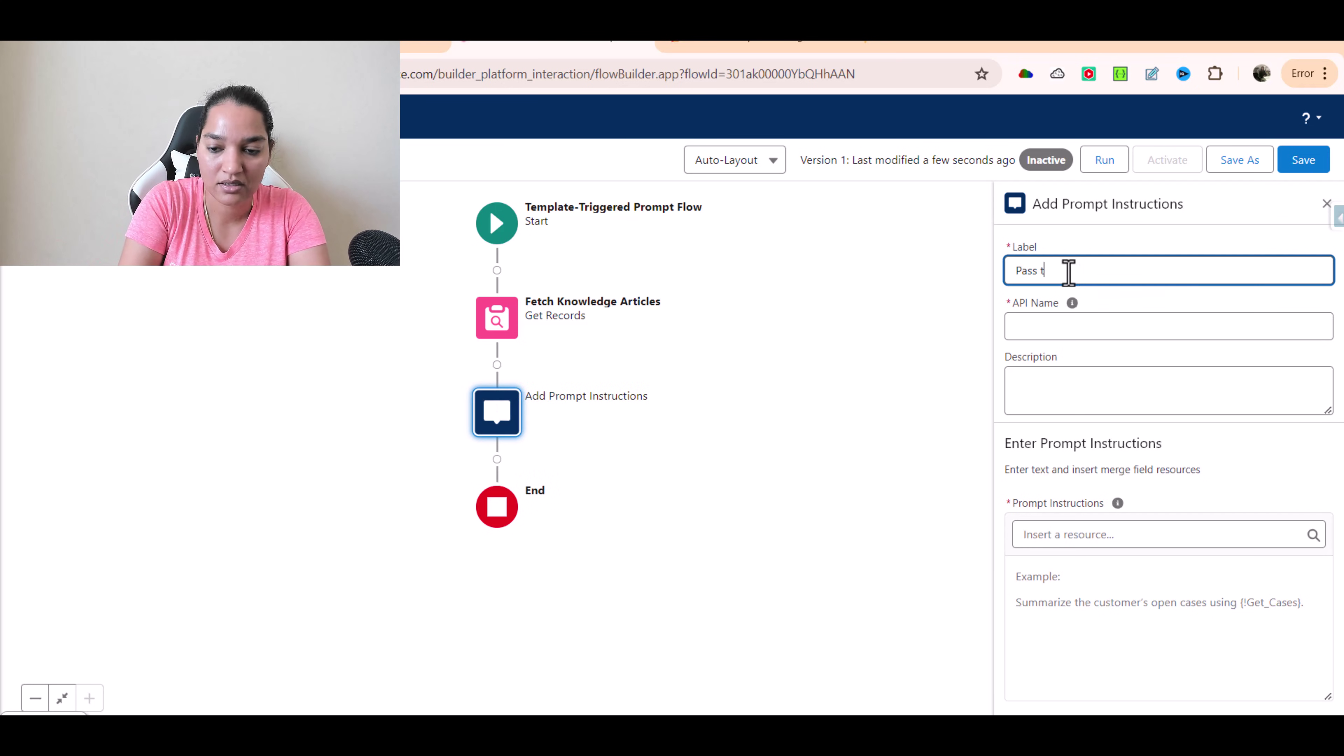
{"action": "type", "text": "he Knowledge Article"}
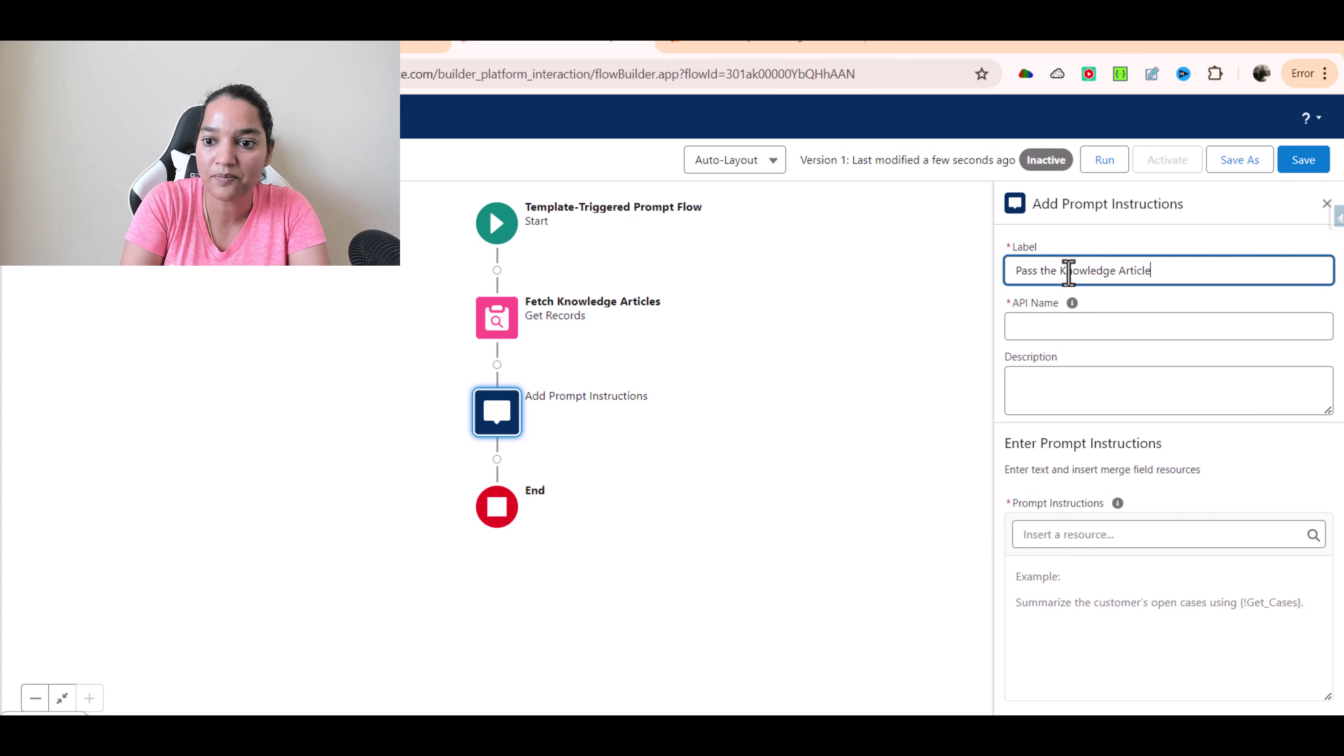
{"action": "key", "text": "Tab"}
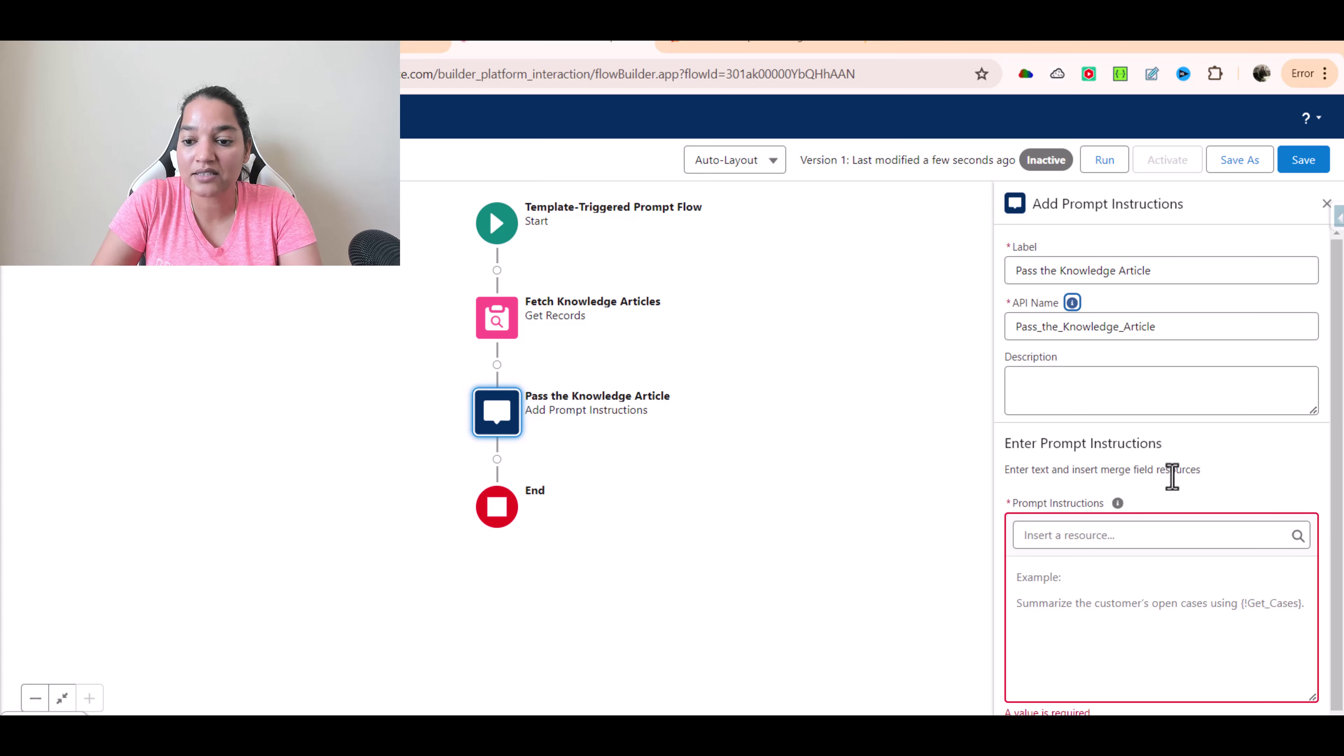
Examine the Issue Type and Resolution fields of knowledge article KA-005, and return to the flow
{"action": "left_click_drag", "start_coordinate": [1119, 495], "coordinate": [1005, 471]}
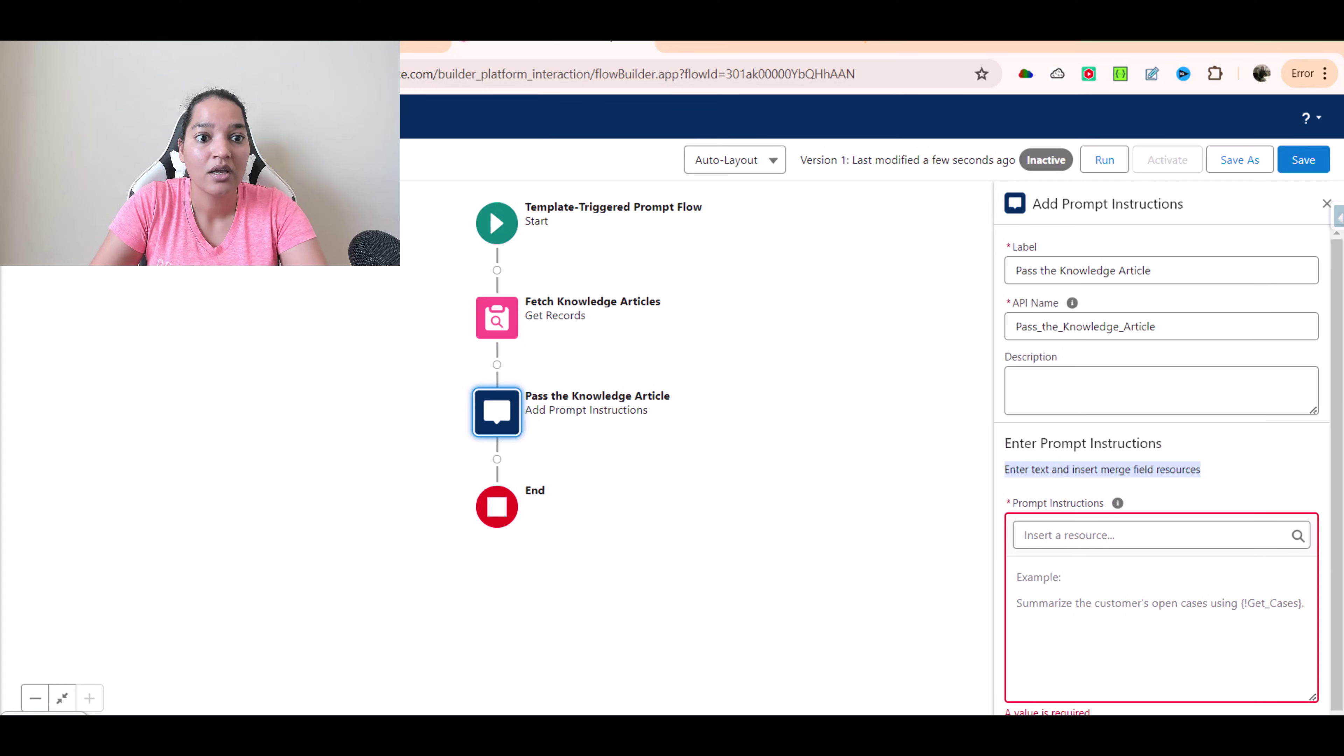
{"action": "left_click", "coordinate": [423, 44]}
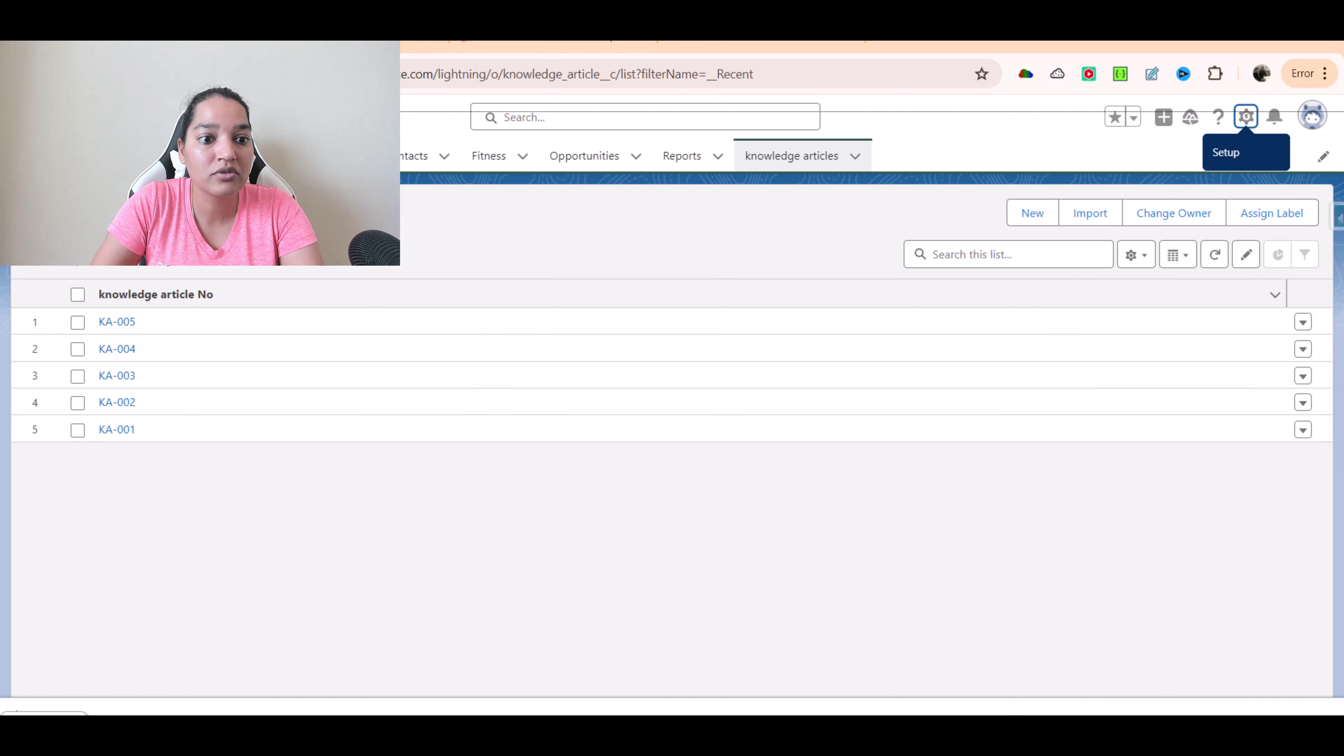
{"action": "left_click", "coordinate": [127, 324]}
{"action": "left_click_drag", "start_coordinate": [39, 420], "coordinate": [84, 421]}
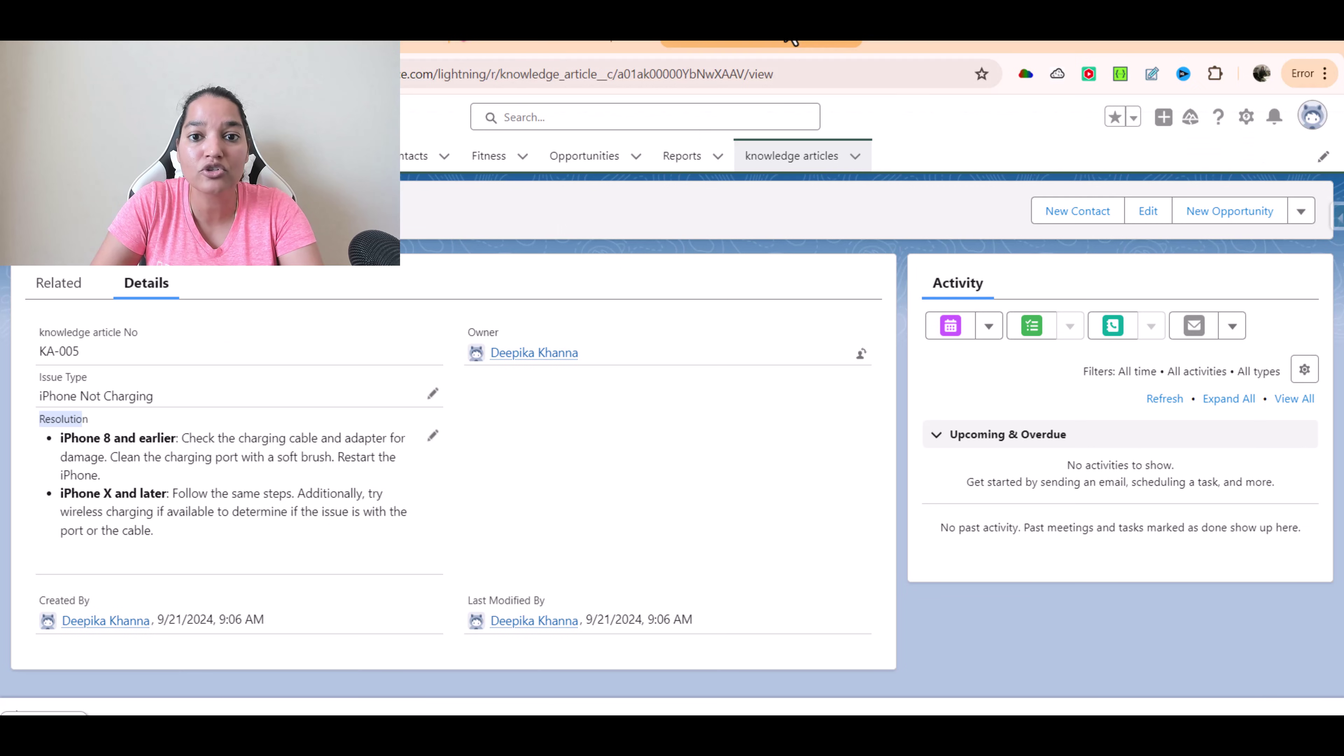
{"action": "mouse_move", "coordinate": [793, 40]}
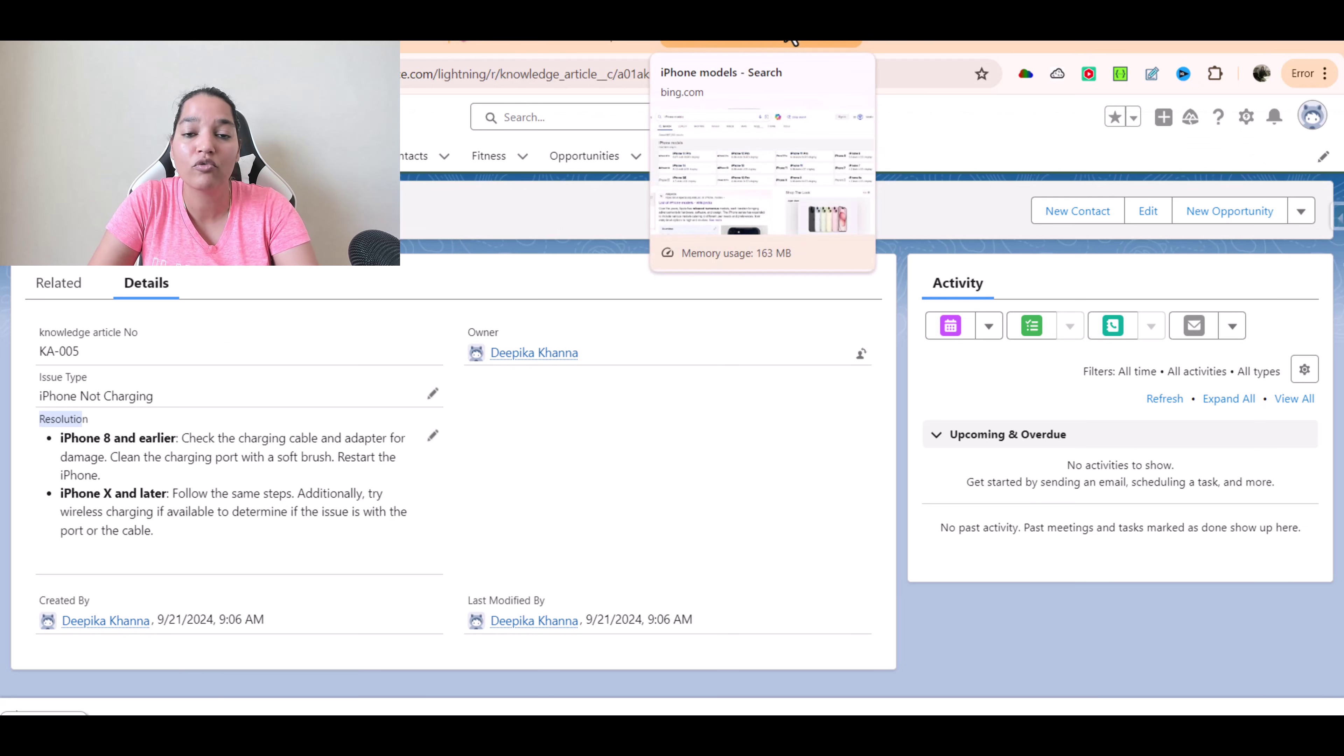
{"action": "left_click", "coordinate": [556, 43]}
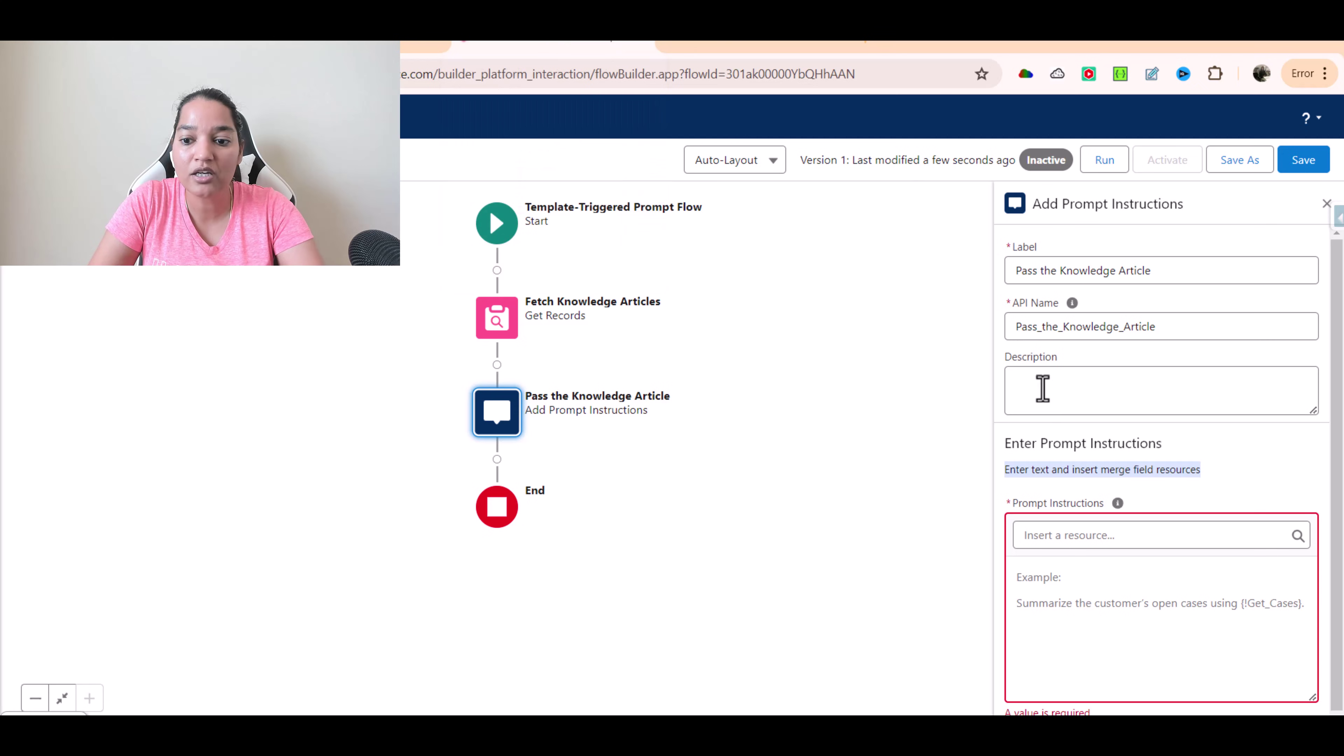
Insert the Issue_Type__c field of Fetch_Knowledge_Articles into the prompt instructions, preceded by the text "Issue Type:"
{"action": "left_click", "coordinate": [1063, 535]}
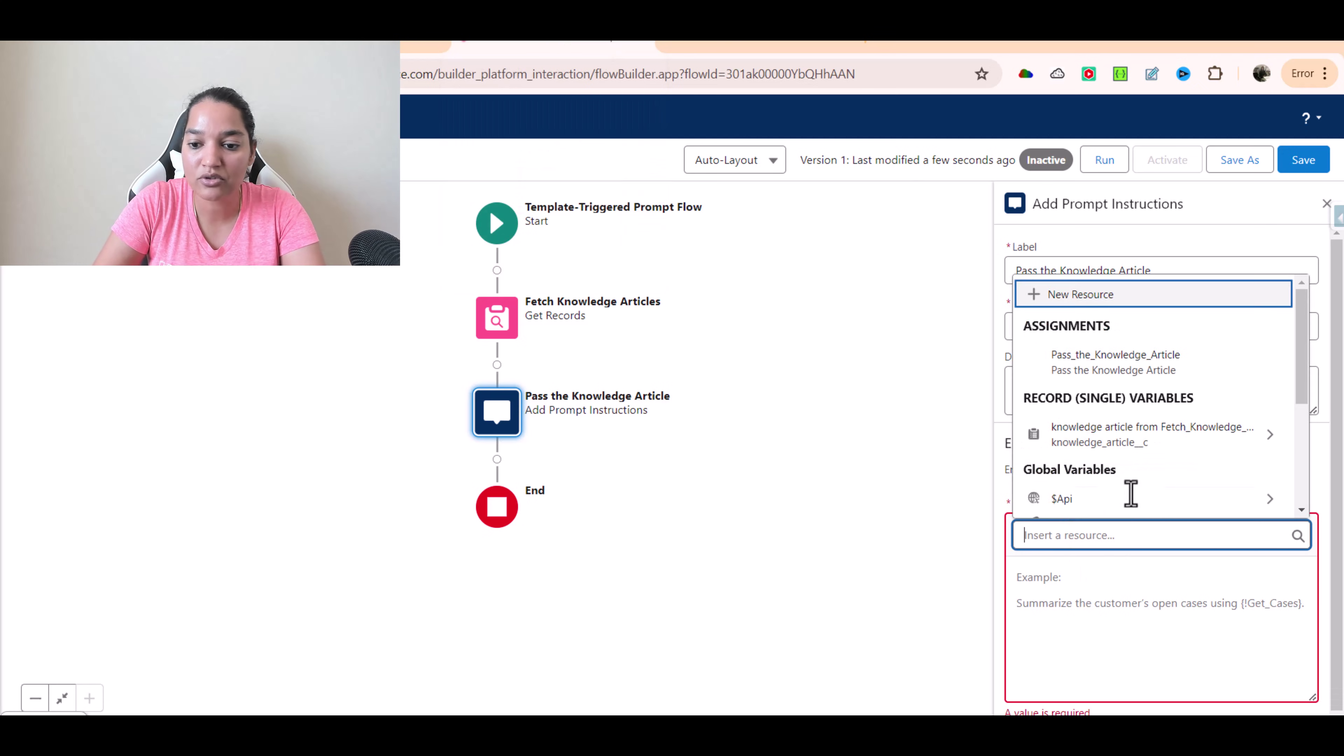
{"action": "left_click", "coordinate": [1098, 439]}
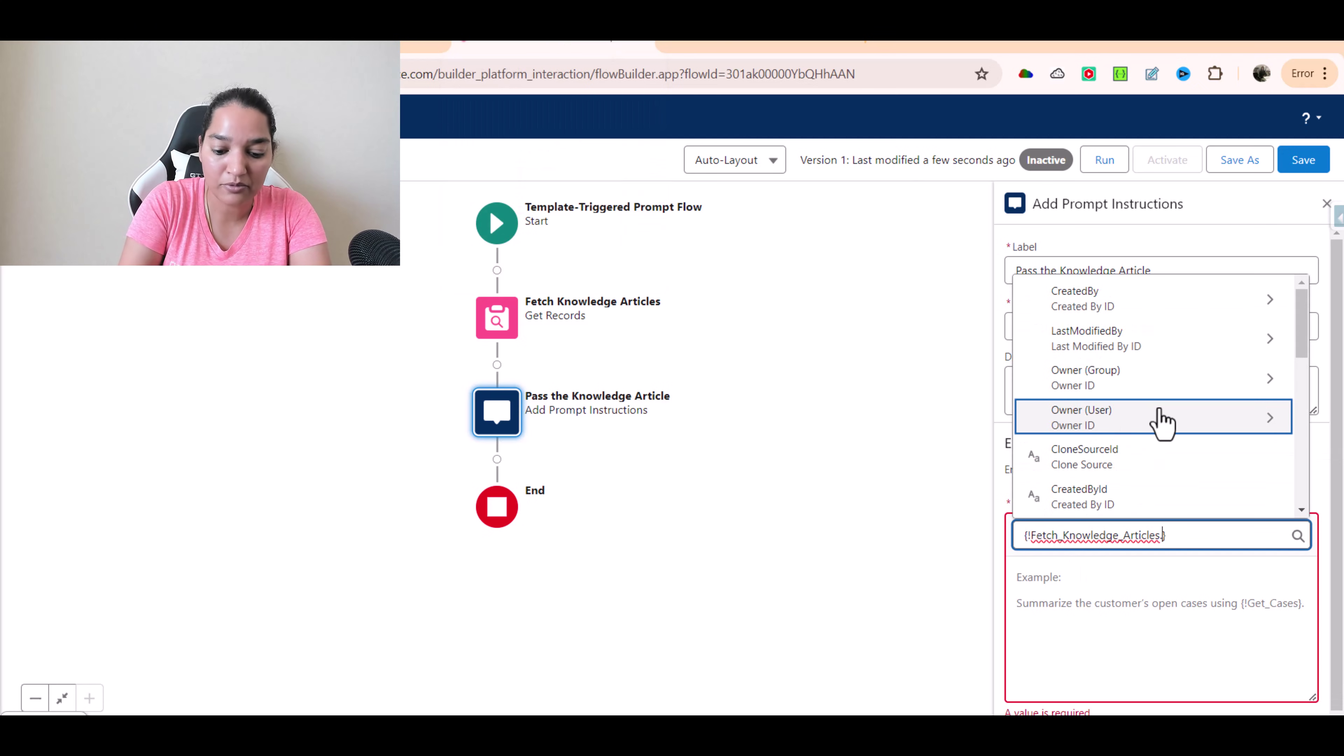
{"action": "type", "text": "Issu"}
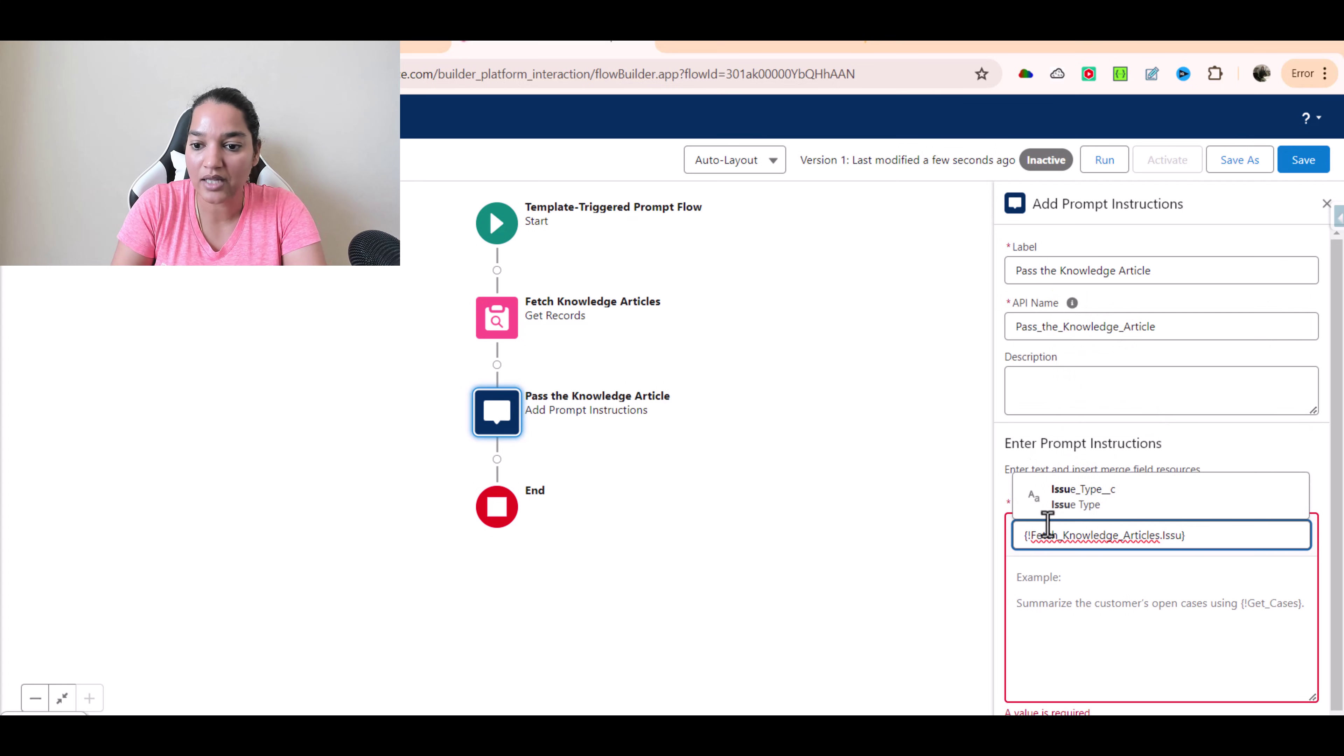
{"action": "left_click", "coordinate": [1098, 499]}
{"action": "left_click", "coordinate": [1014, 576]}
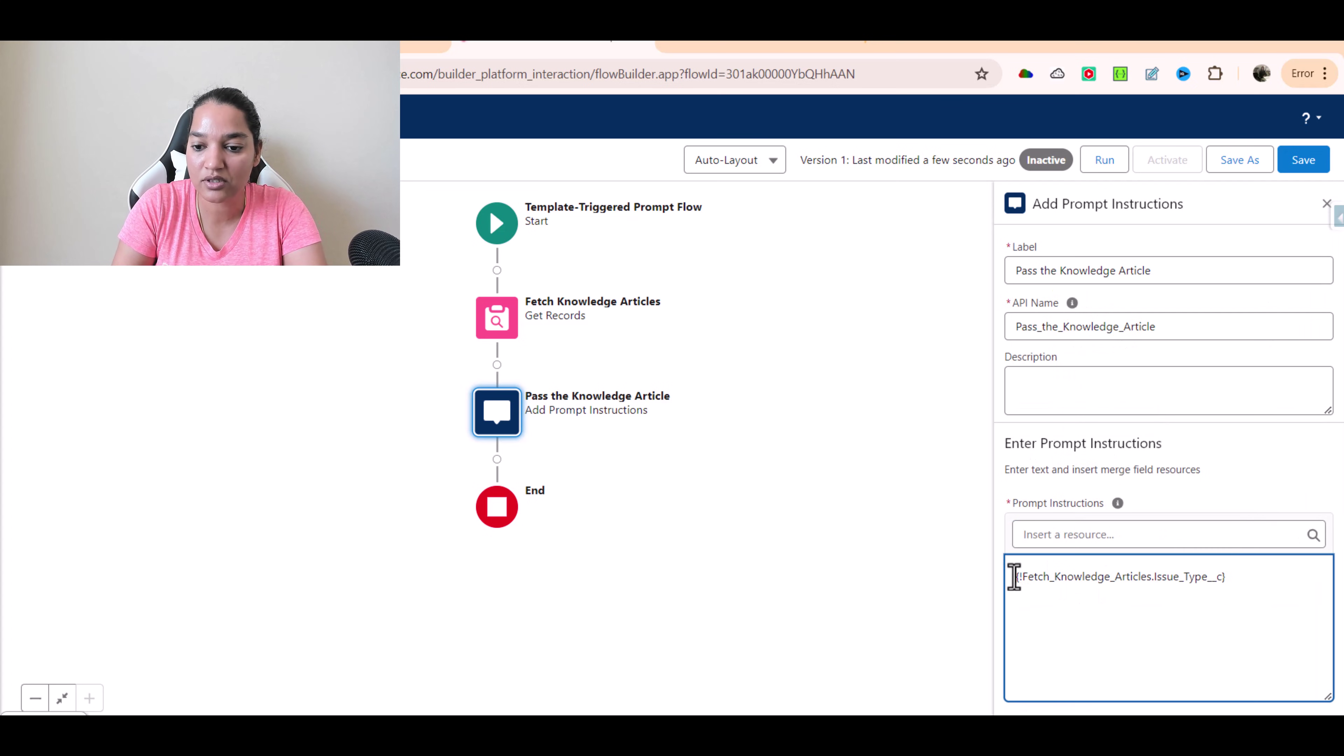
{"action": "type", "text": "Issue Type:"}
Insert the Resolution__c field of Fetch_Knowledge_Articles into the prompt instructions
{"action": "left_click", "coordinate": [1135, 534]}
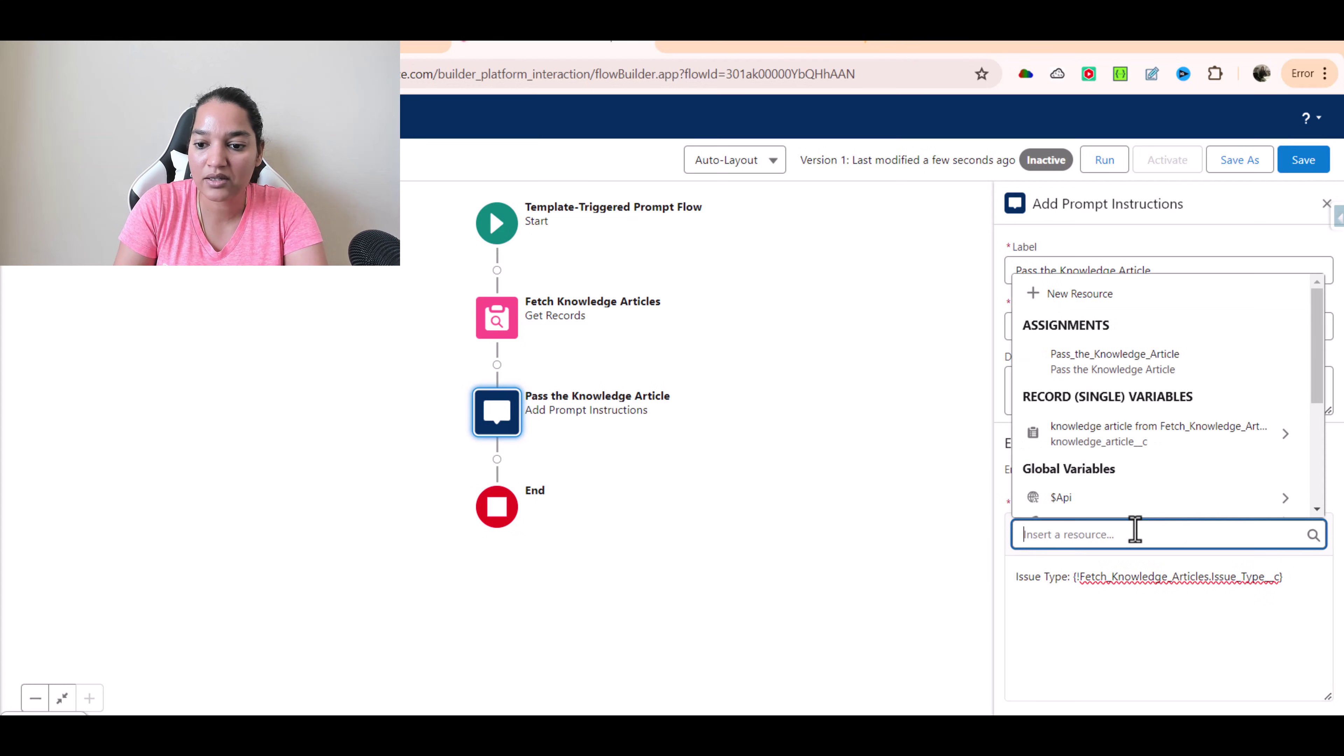
{"action": "left_click", "coordinate": [1183, 437]}
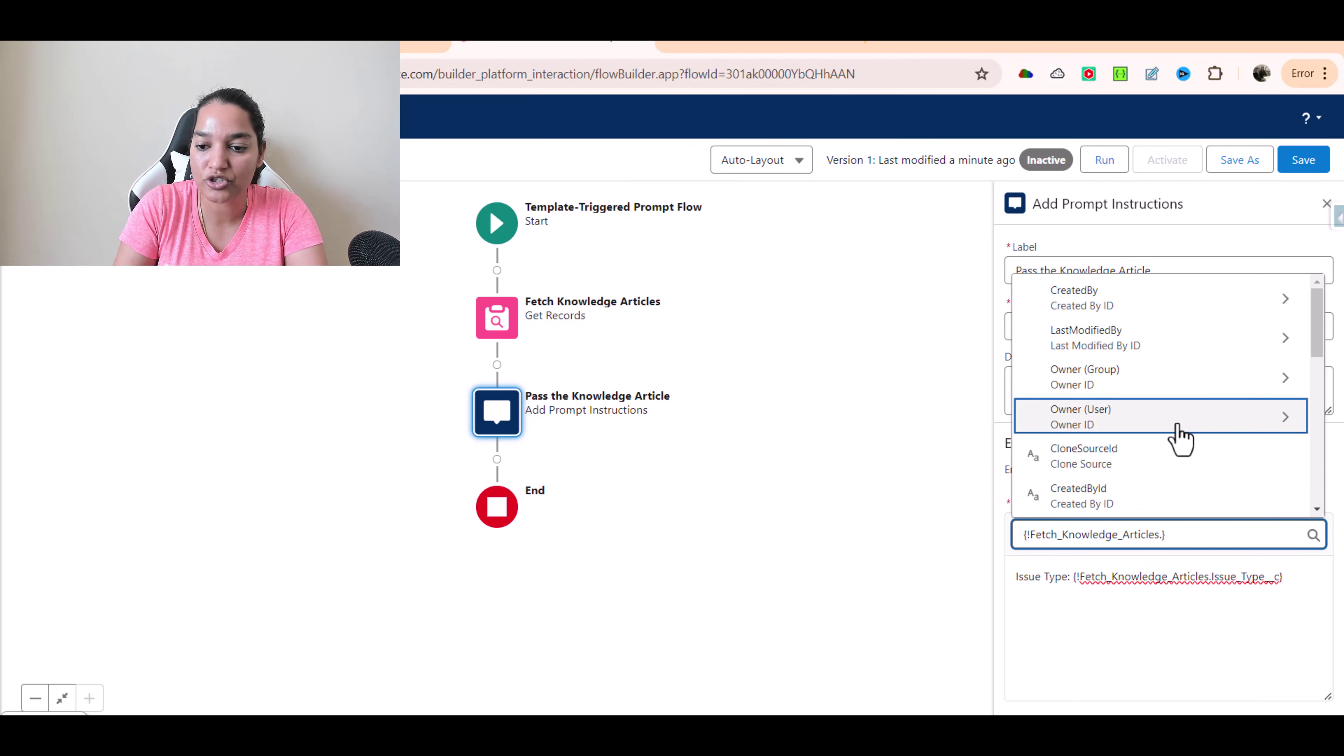
{"action": "type", "text": "sol"}
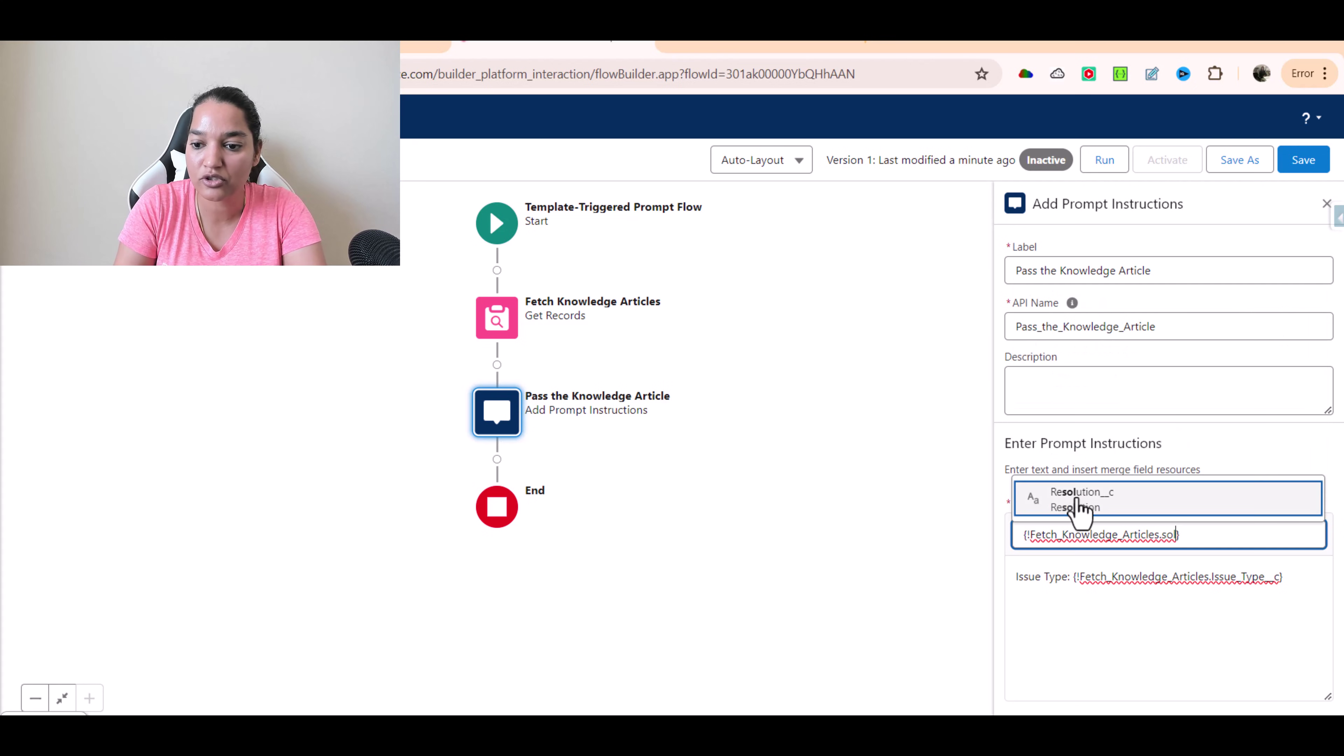
{"action": "left_click", "coordinate": [1078, 500]}
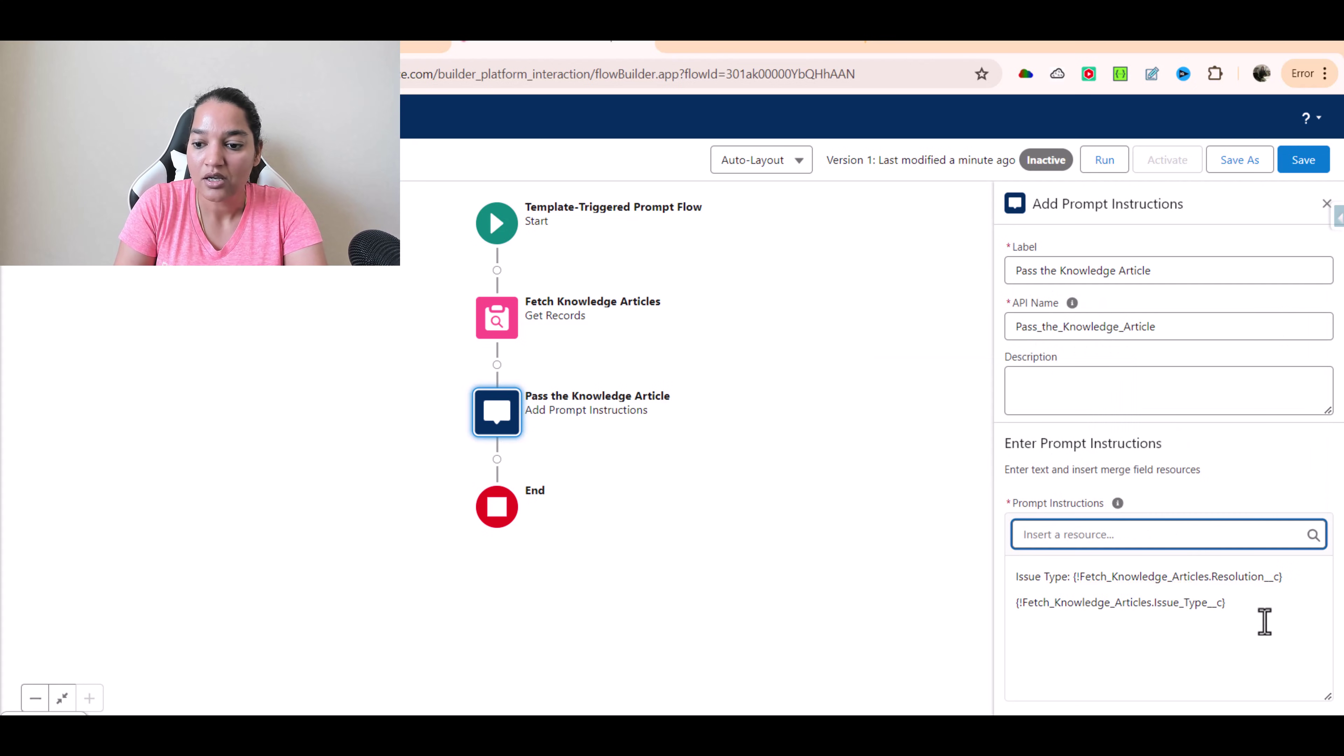
Put the text "Resolution:" in front of the second merge field, on its own line of the prompt instructions
{"action": "left_click", "coordinate": [1019, 603]}
{"action": "key", "text": "BackSpace"}
{"action": "type", "text": "Resolution"}
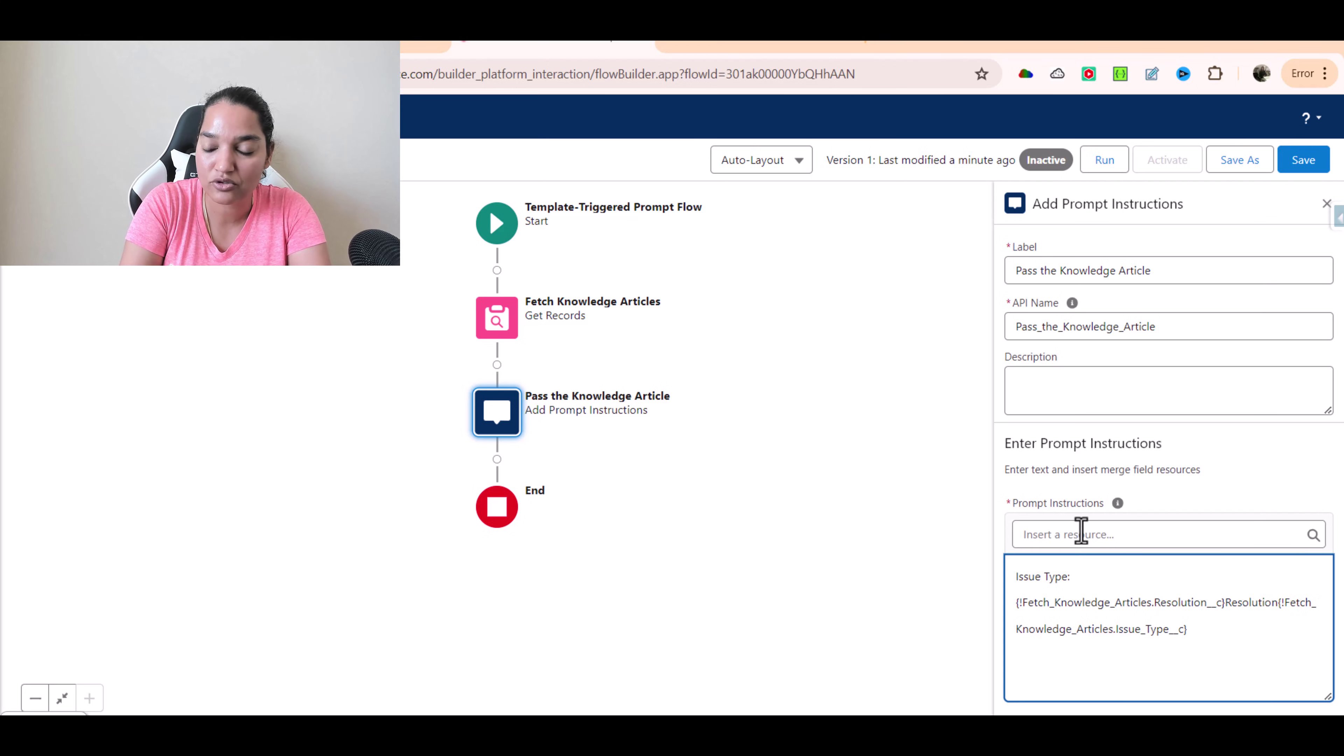
{"action": "key", "text": "Return"}
{"action": "key", "text": "Left"}
{"action": "key", "text": "Left"}
{"action": "key", "text": "Left"}
{"action": "key", "text": "Left"}
{"action": "key", "text": "Left"}
{"action": "key", "text": "Left"}
{"action": "key", "text": "Left"}
{"action": "key", "text": "Left"}
{"action": "key", "text": "Left"}
{"action": "key", "text": "Left"}
{"action": "key", "text": "Return"}
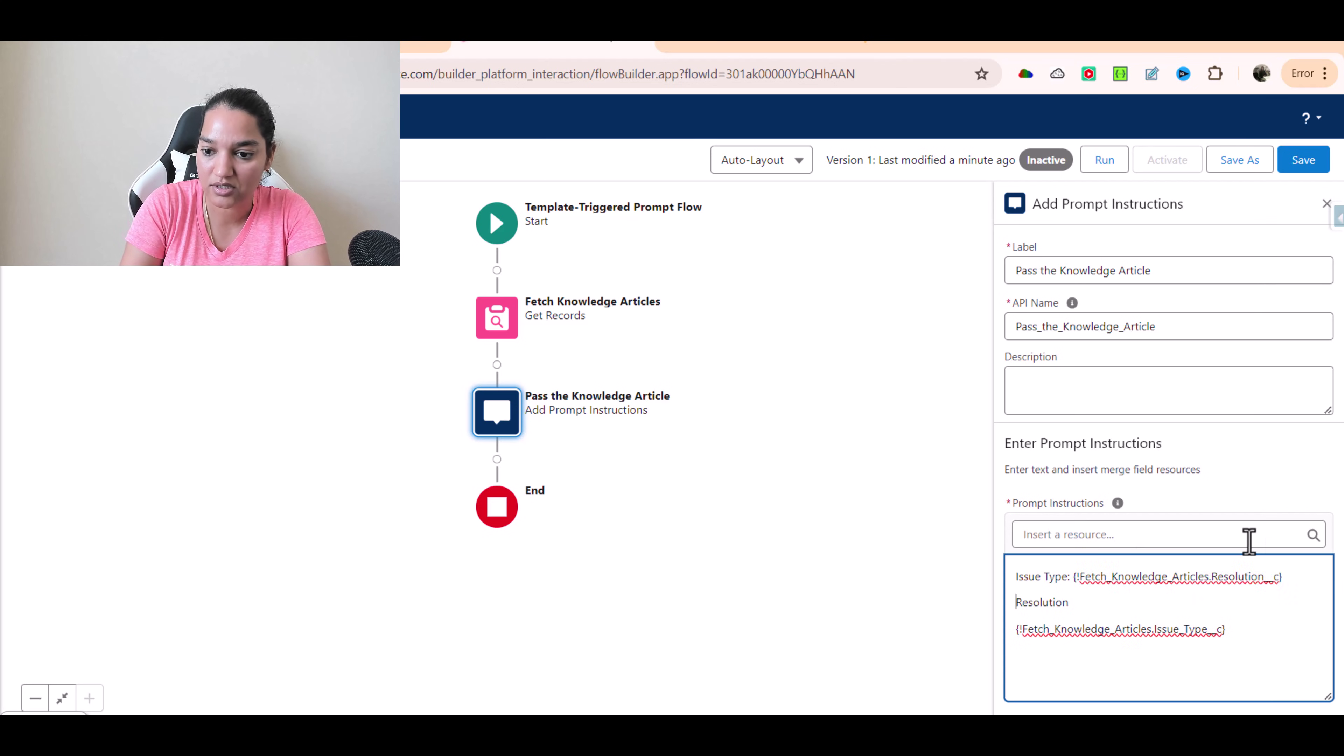
{"action": "left_click", "coordinate": [1012, 631]}
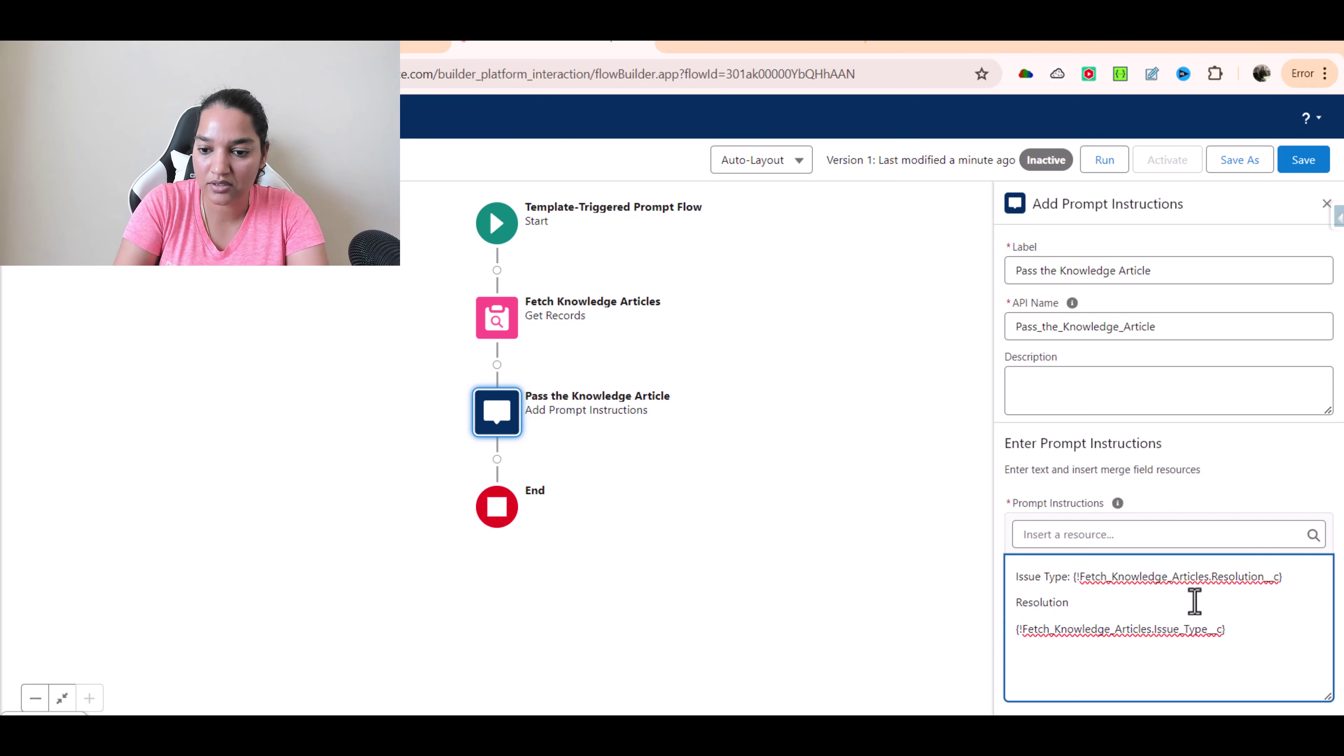
{"action": "key", "text": "BackSpace"}
{"action": "type", "text": ":"}
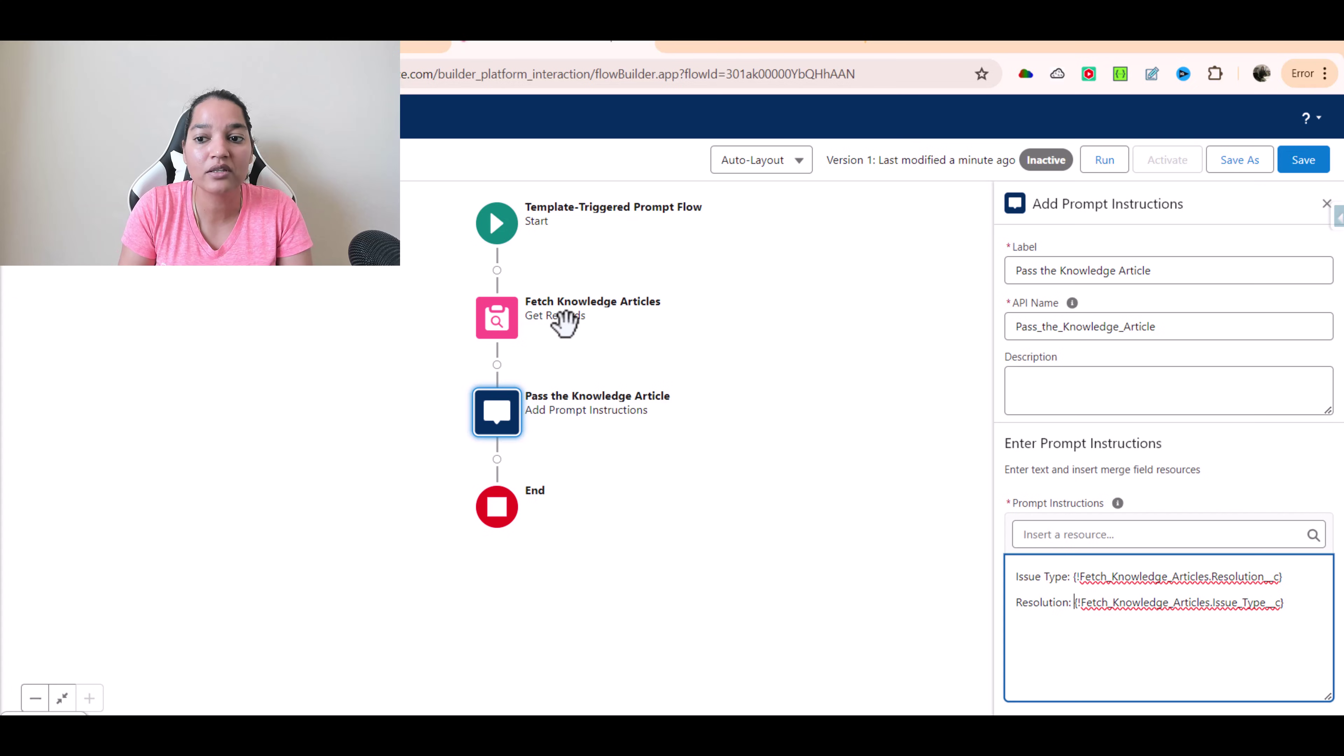
Save the flow, and save it again as a new version labelled "Pass Case Solutions to Prompt Template"
{"action": "left_click", "coordinate": [1309, 161]}
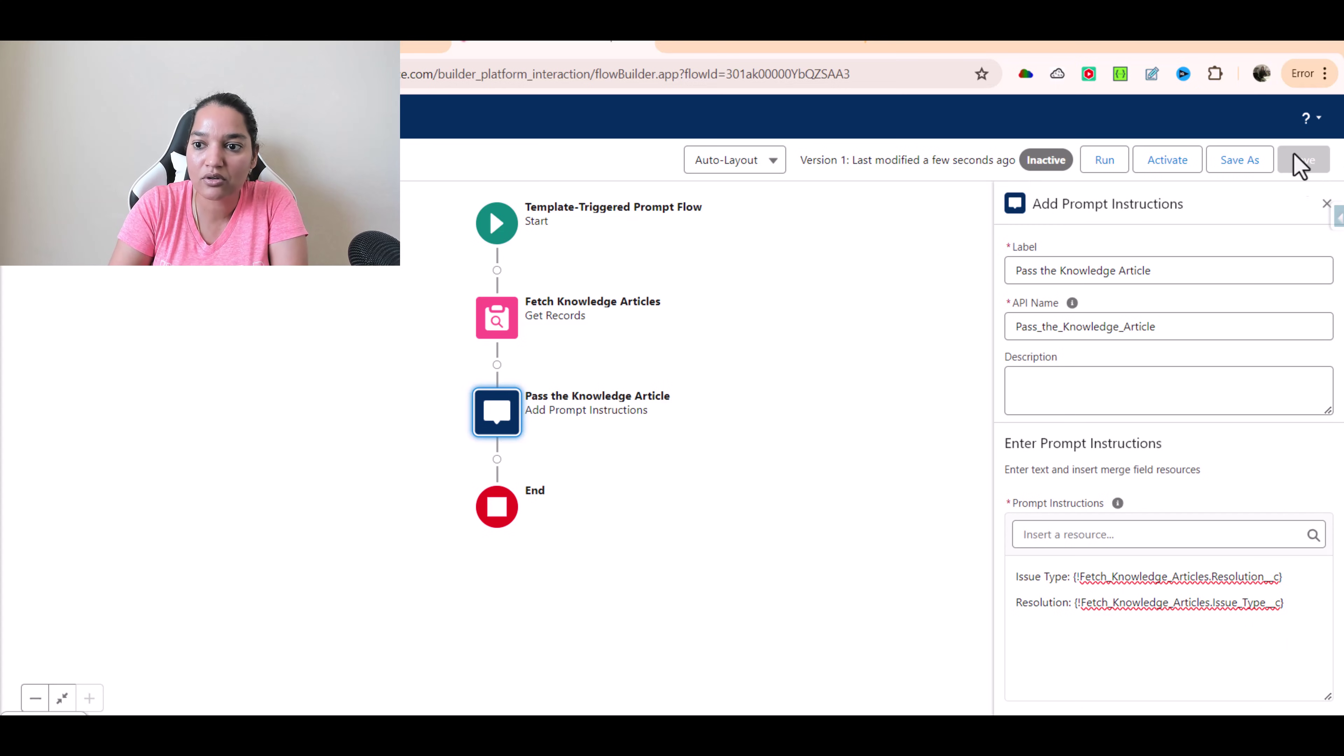
{"action": "left_click", "coordinate": [1238, 165]}
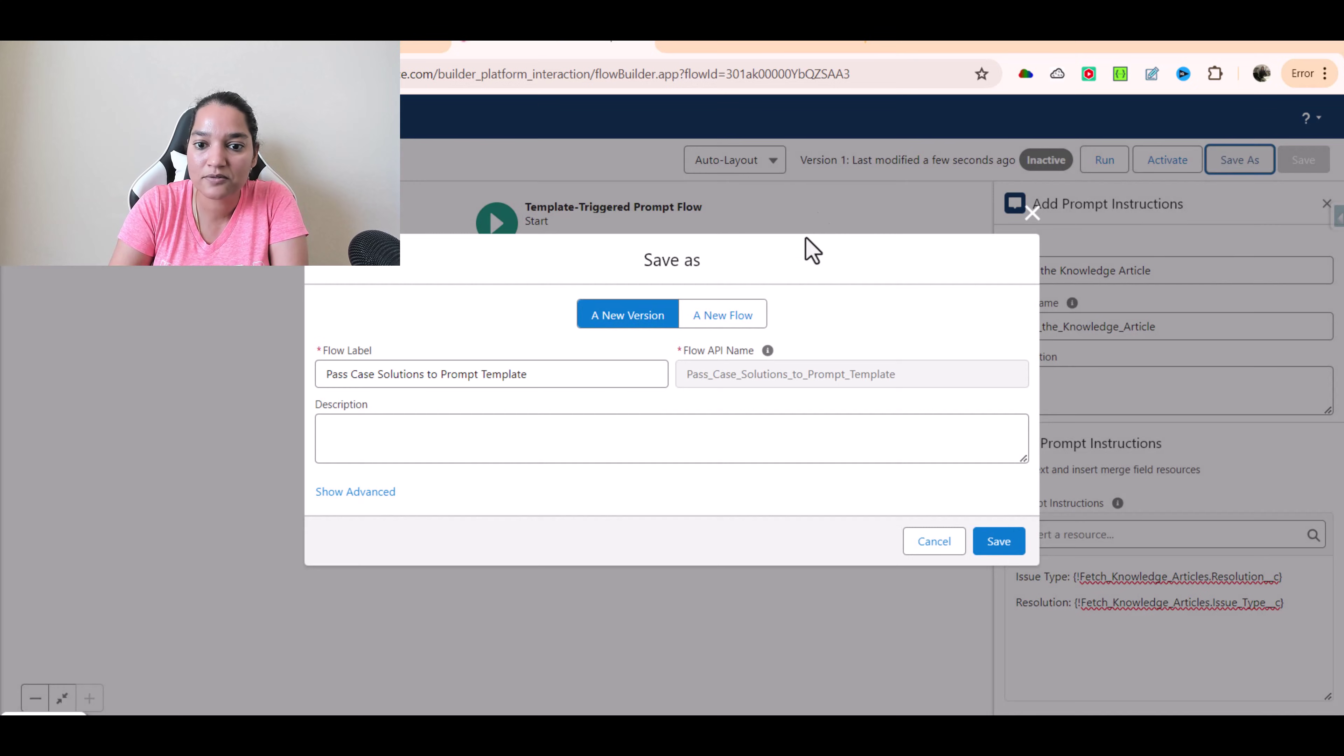
{"action": "left_click", "coordinate": [986, 546]}
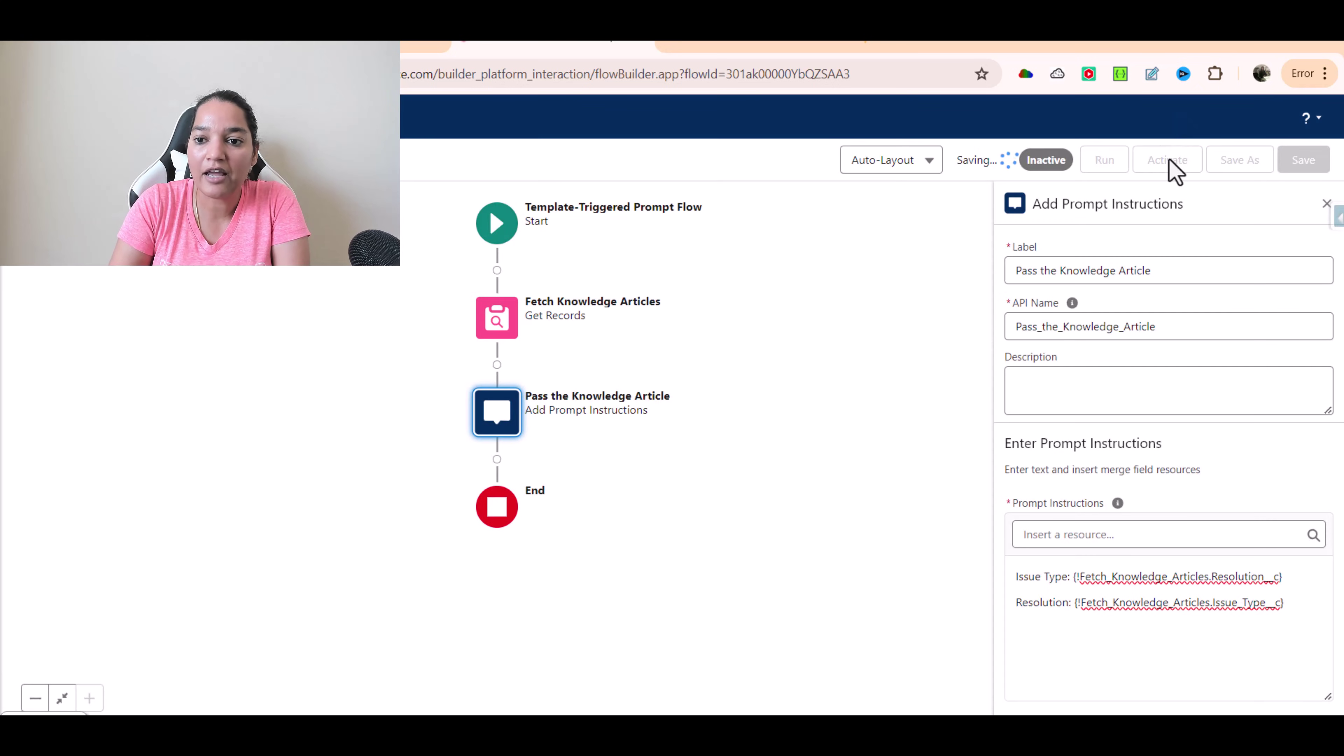
Activate the flow, and record its name, "Pass Case Solutions to Prompt Template", below the "Presence Penalty" line of the Notepad promo script
{"action": "left_click", "coordinate": [1168, 169]}
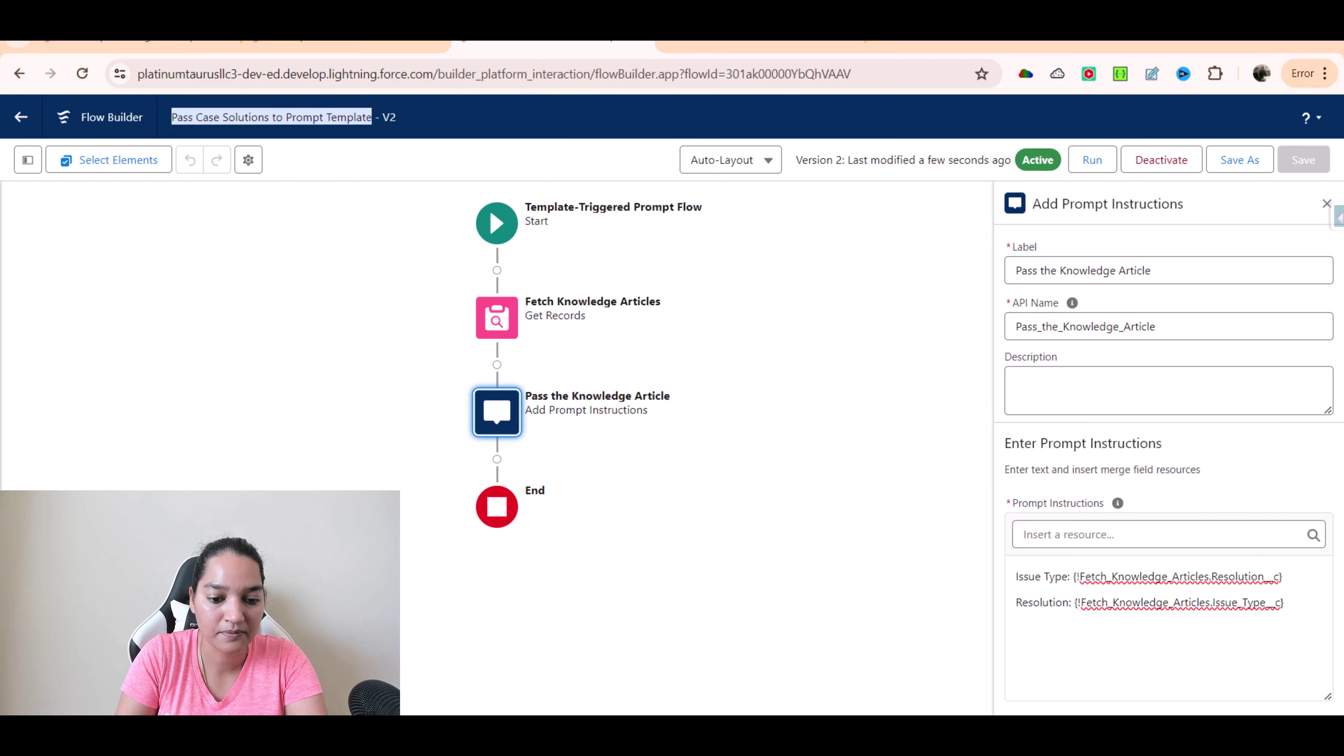
{"action": "key", "text": "super"}
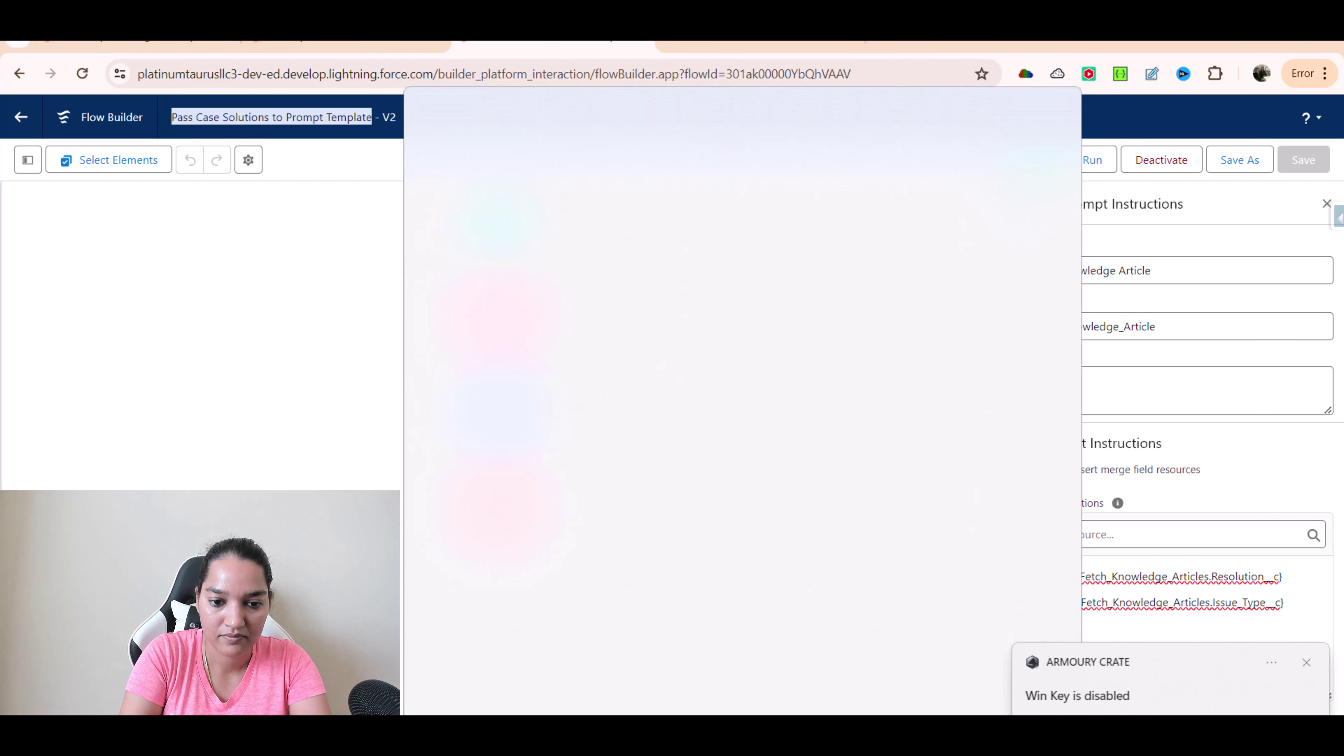
{"action": "type", "text": "note"}
{"action": "left_click", "coordinate": [482, 212]}
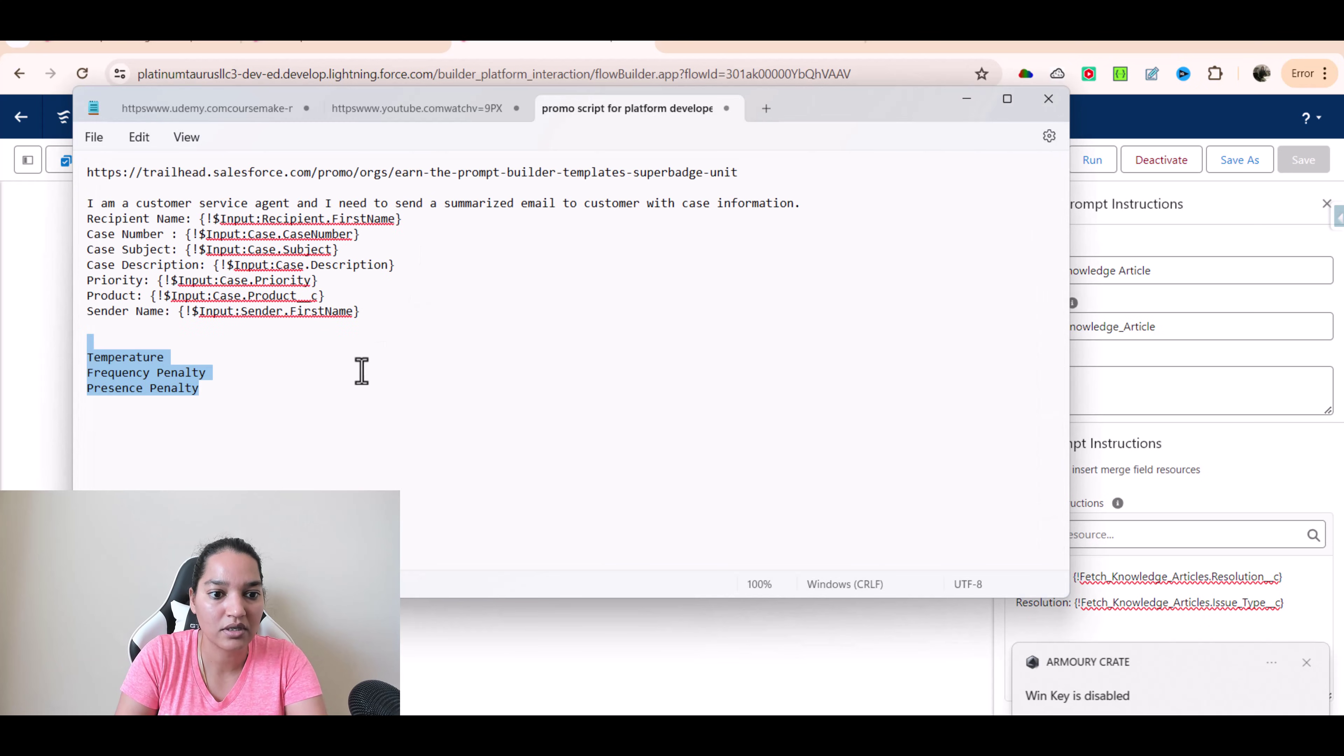
{"action": "left_click", "coordinate": [334, 398]}
{"action": "type", "text": "Pass Case Solutions to Prompt Template"}
{"action": "key", "text": "Return"}
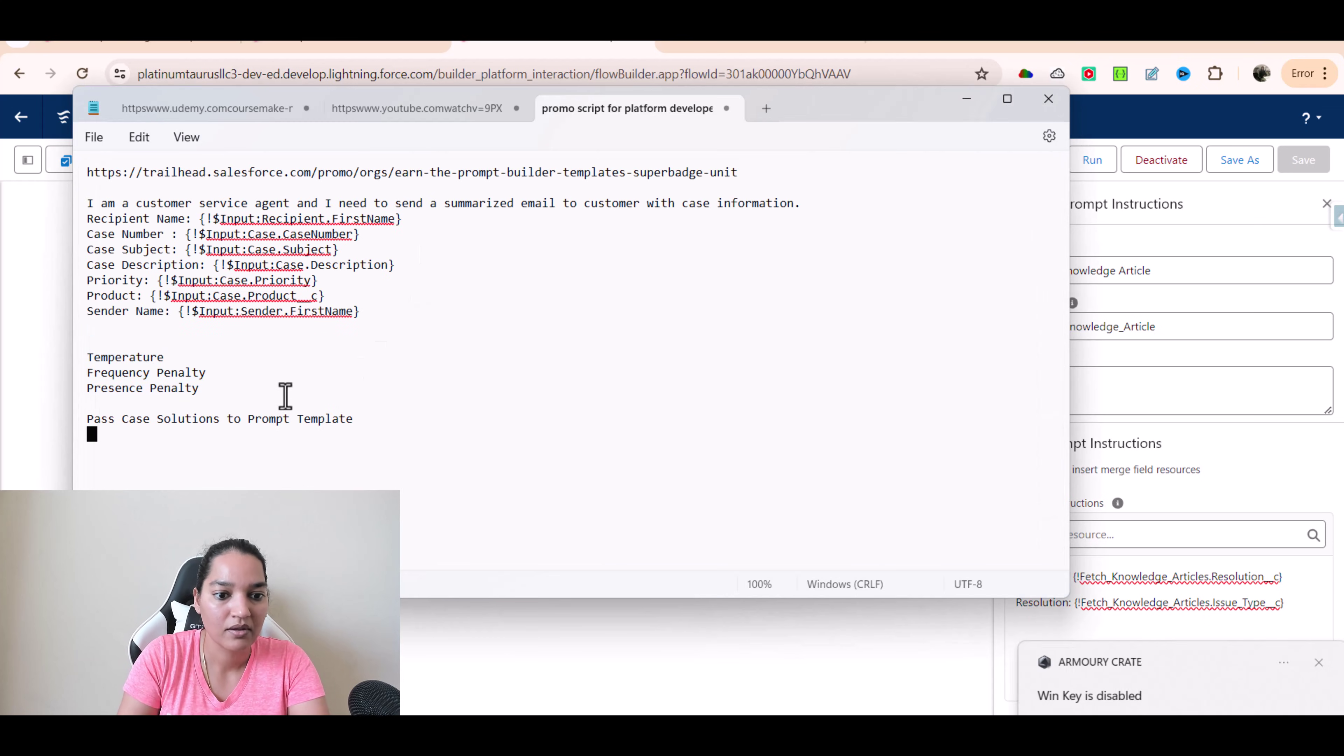
{"action": "left_click", "coordinate": [967, 101]}
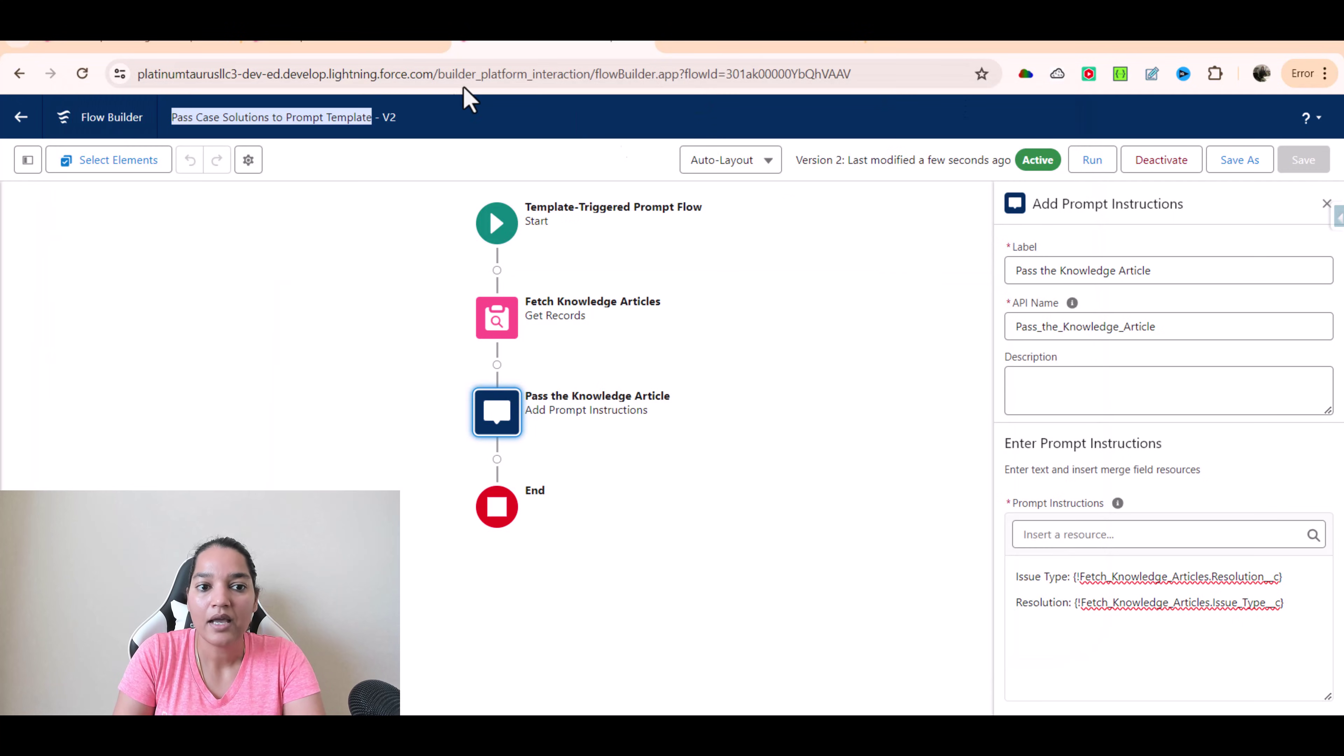
Return to Salesforce Setup, search the setup pages for "promp" and open Prompt Builder
{"action": "left_click", "coordinate": [310, 46]}
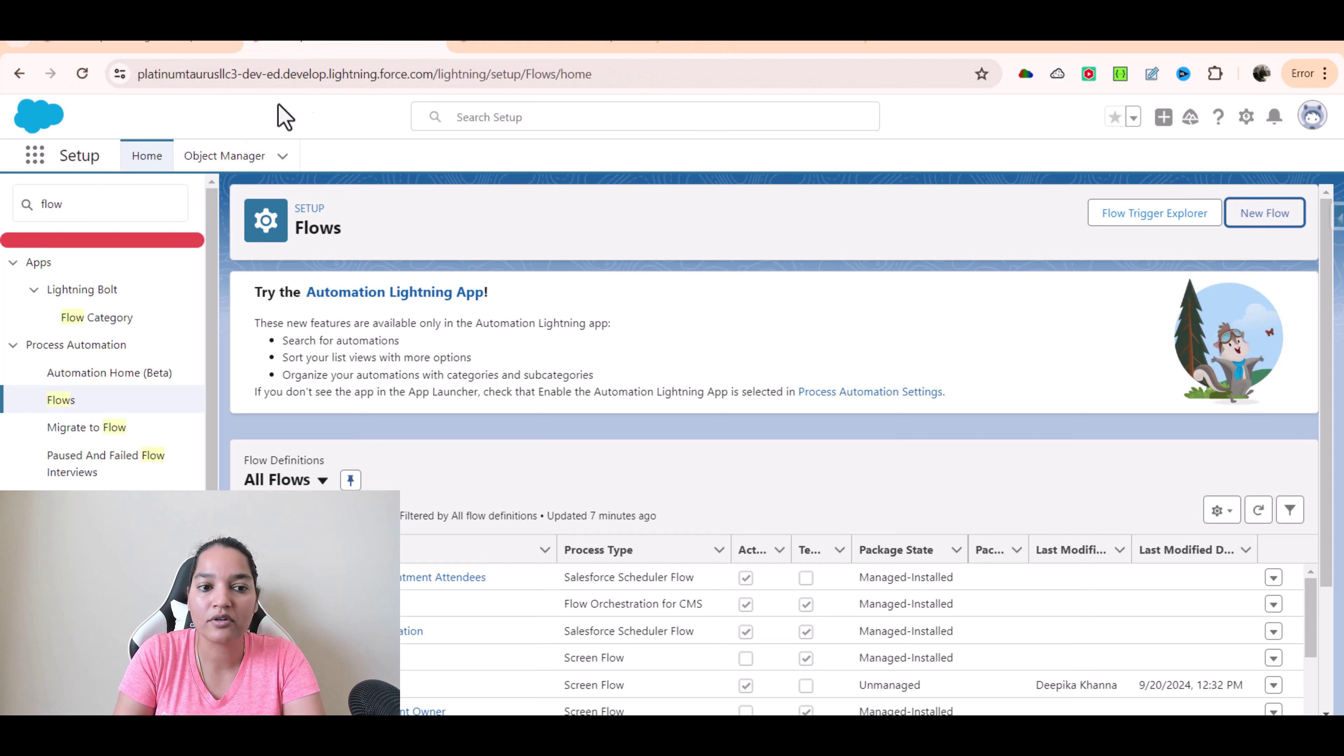
{"action": "left_click", "coordinate": [94, 204]}
{"action": "type", "text": "P"}
{"action": "key", "text": "ctrl+a"}
{"action": "type", "text": "promp"}
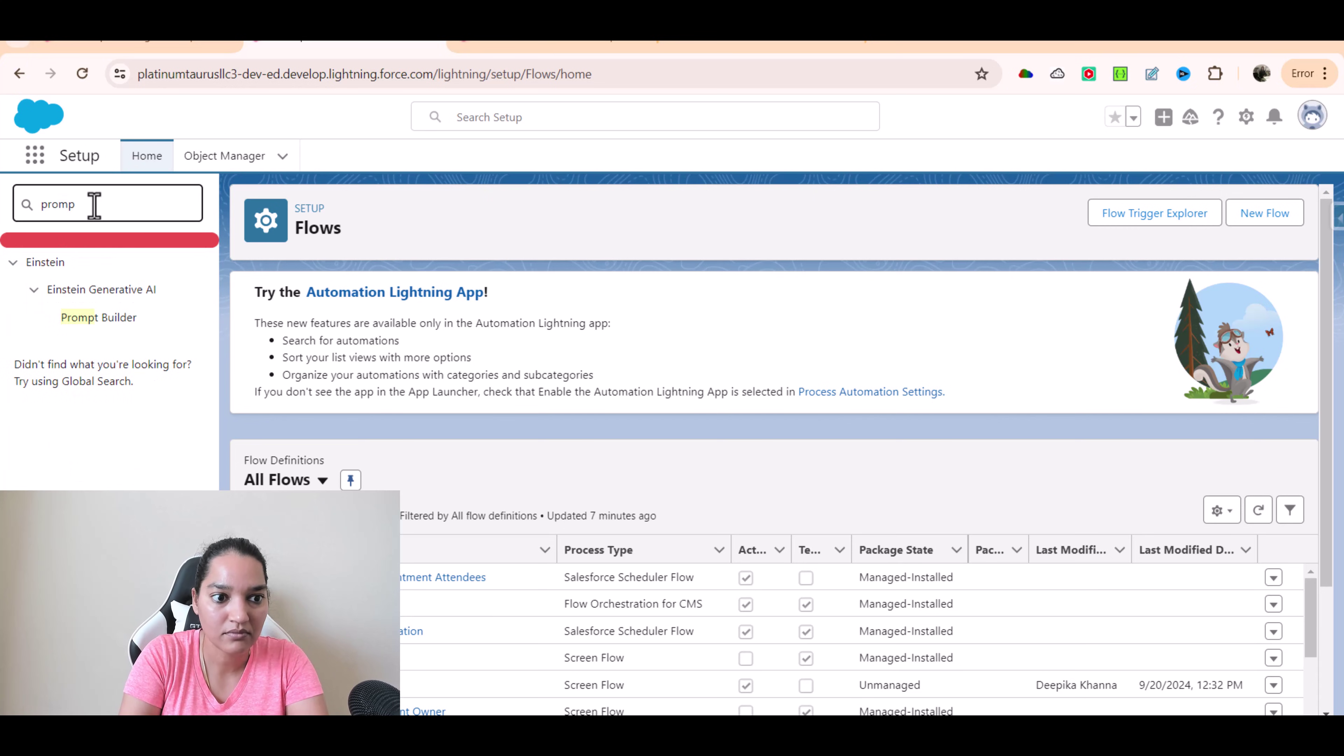
{"action": "left_click", "coordinate": [98, 318]}
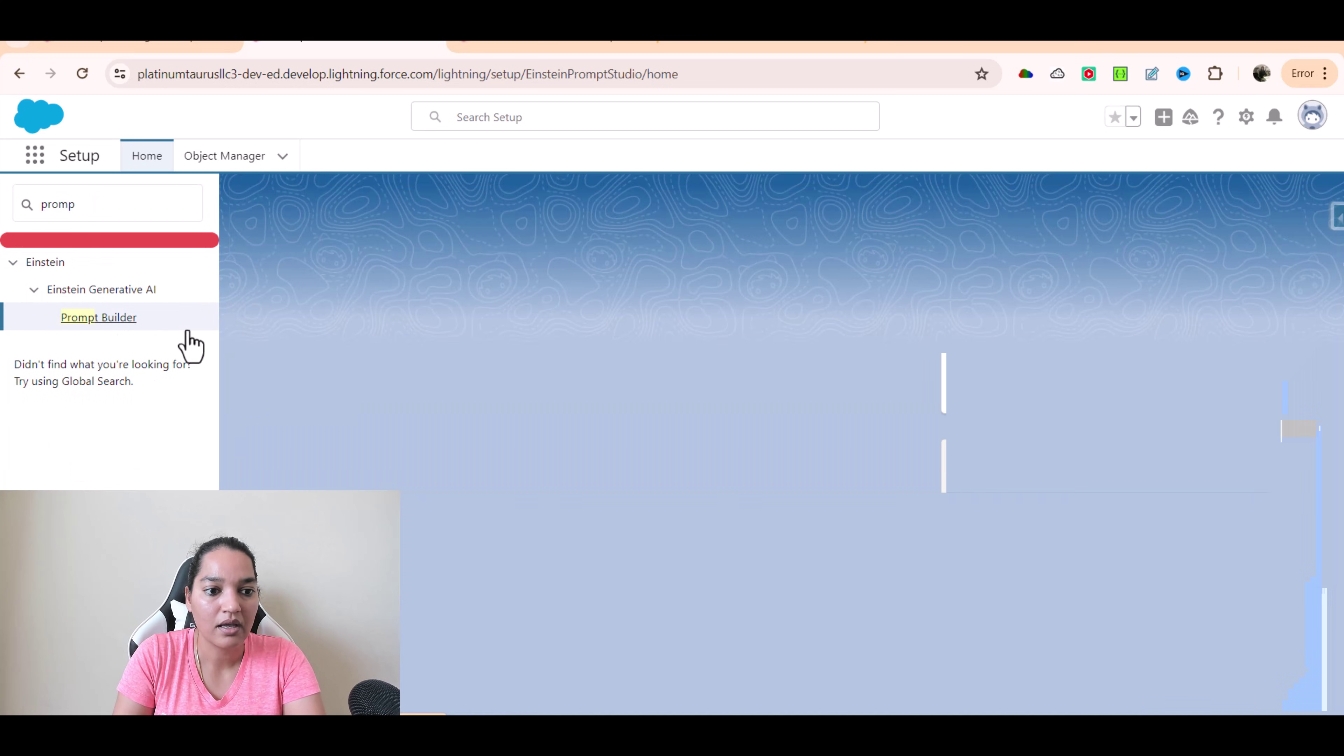